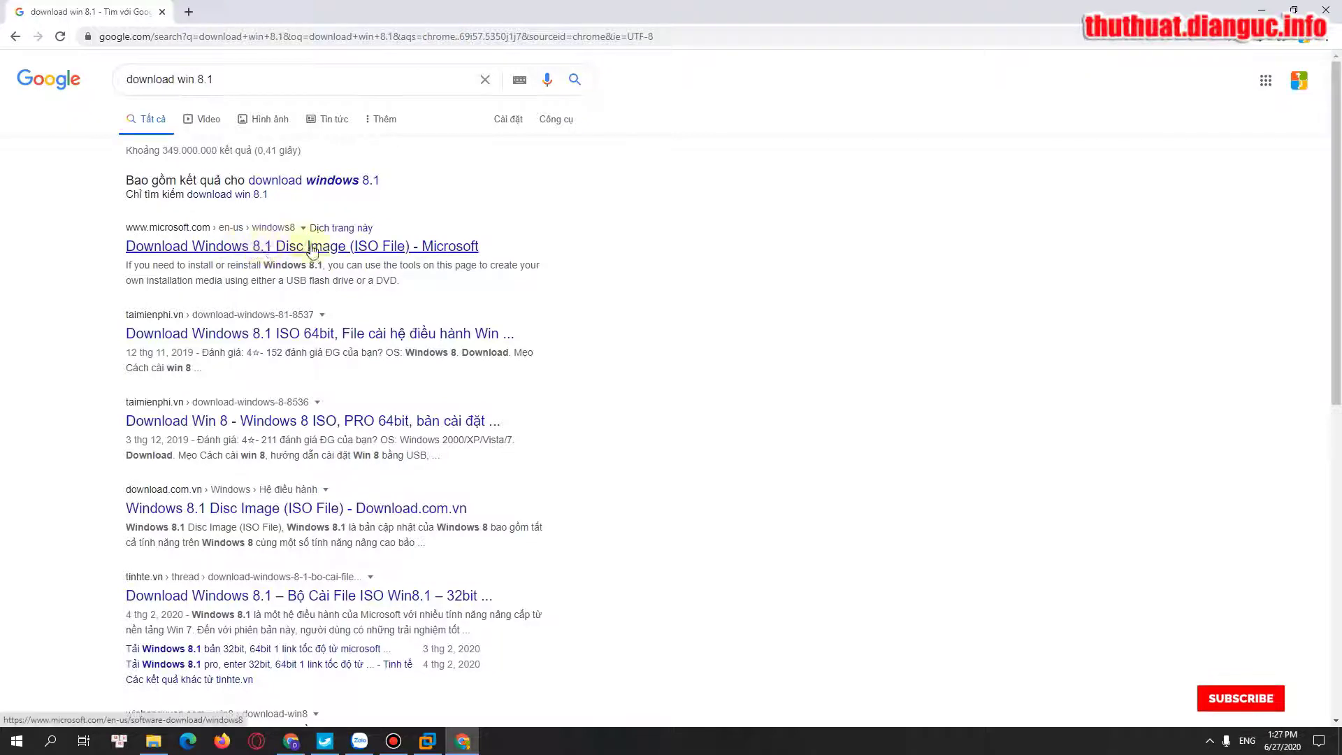
Open Microsoft's Windows 8.1 Disc Image download page and confirm Windows 8.1 as the edition.
click(306, 253)
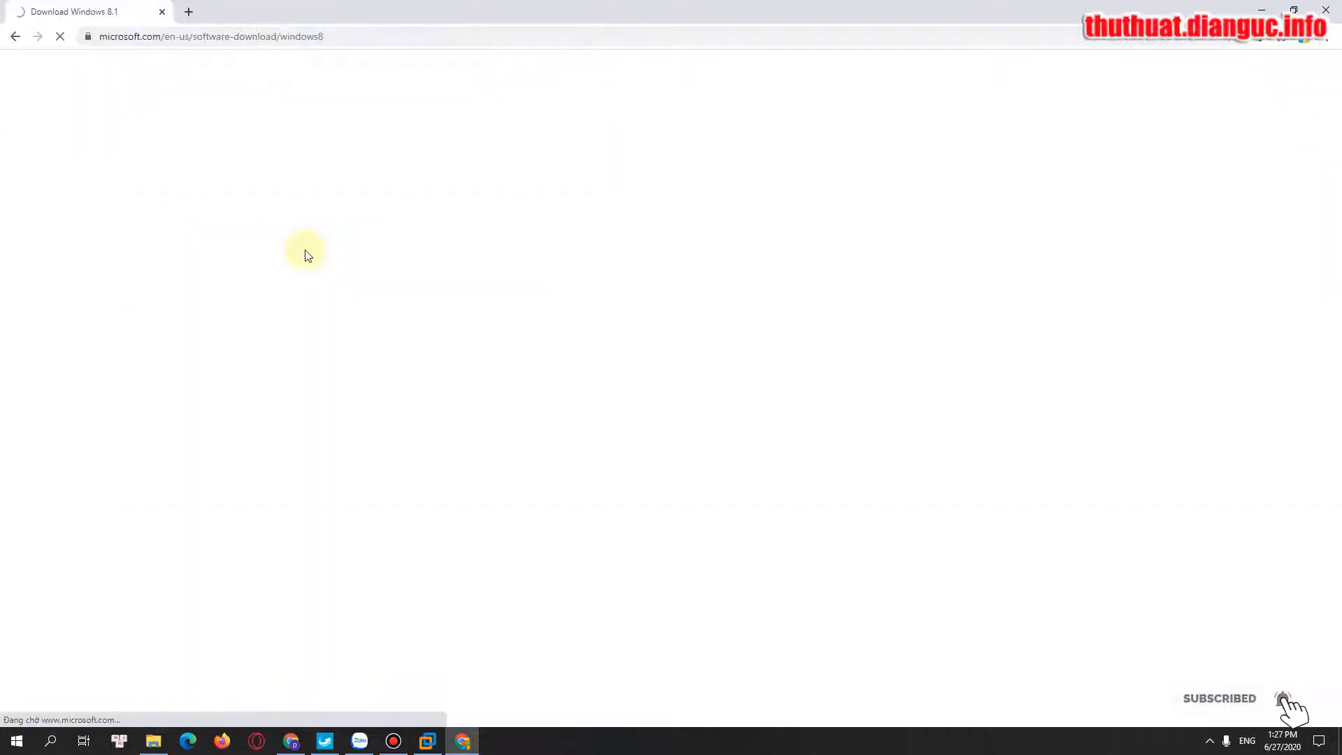
scroll(312, 252, down, 4)
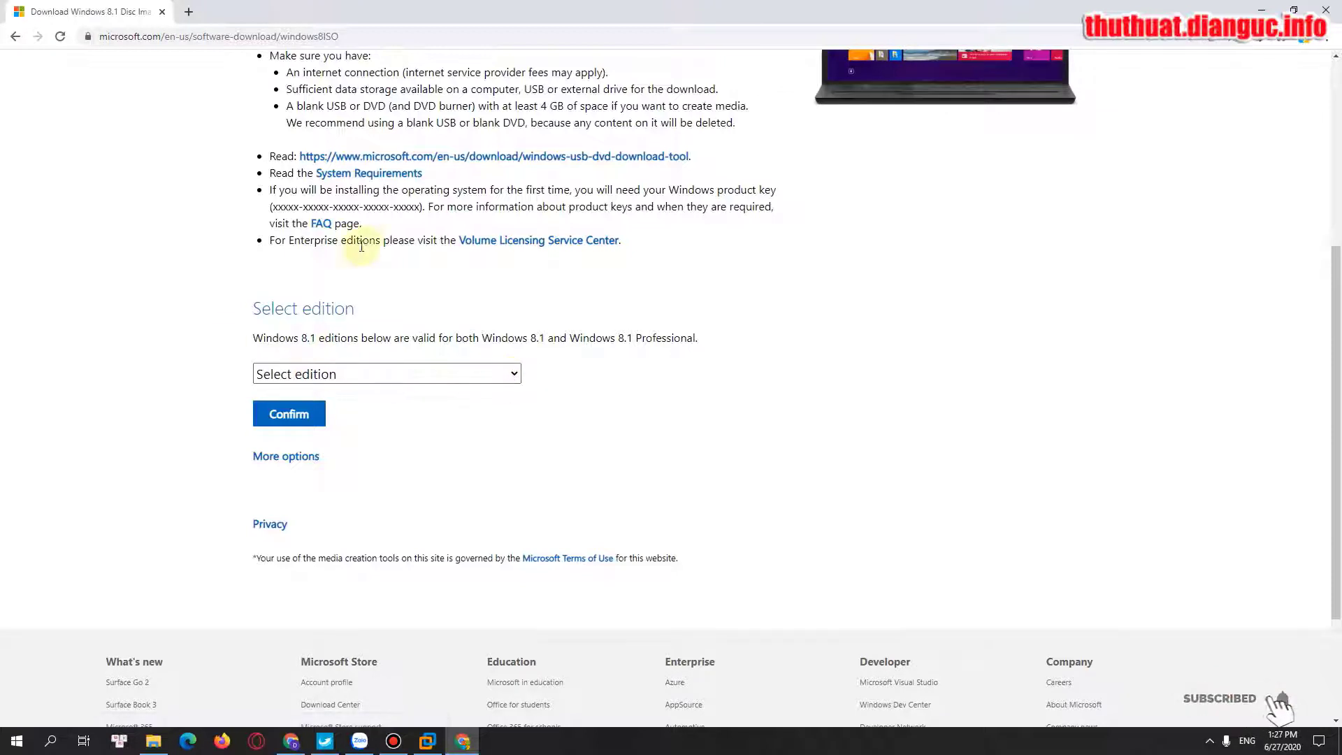
scroll(364, 231, up, 2)
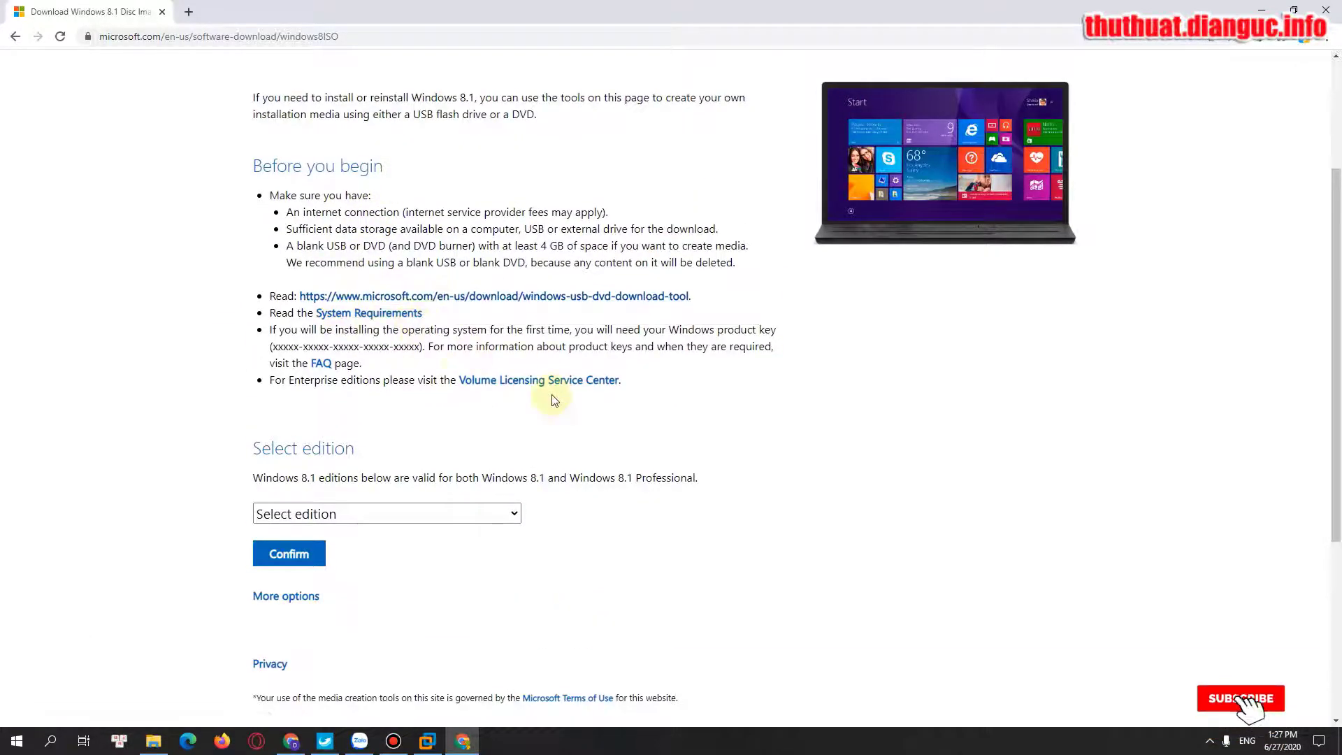
scroll(448, 363, down, 3)
click(514, 303)
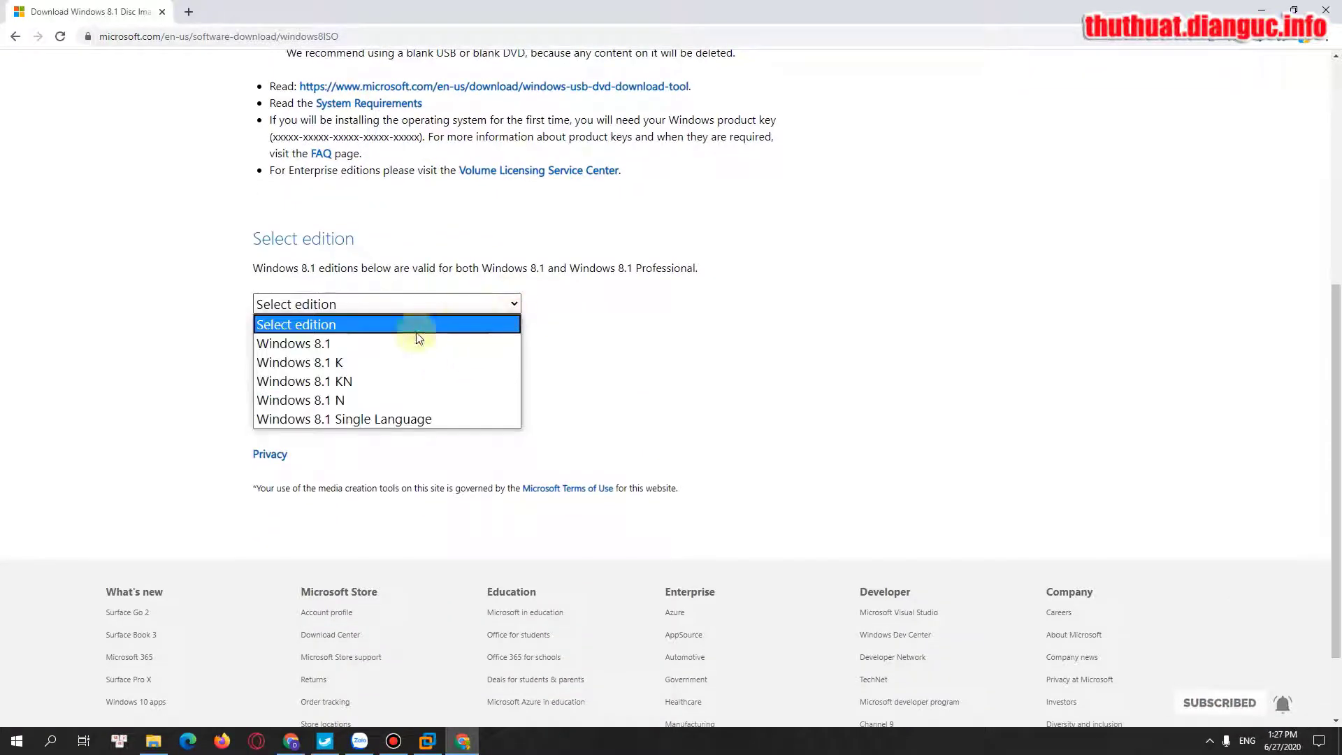
click(402, 344)
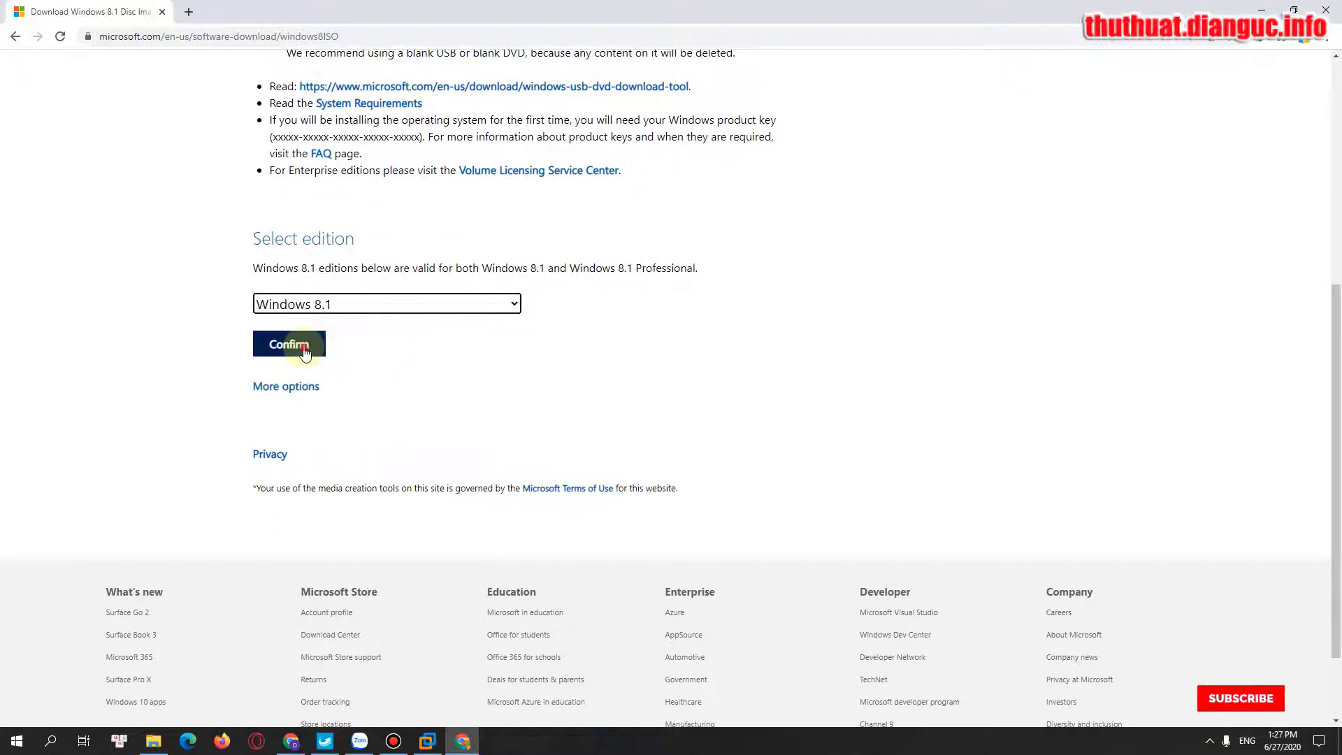
click(306, 347)
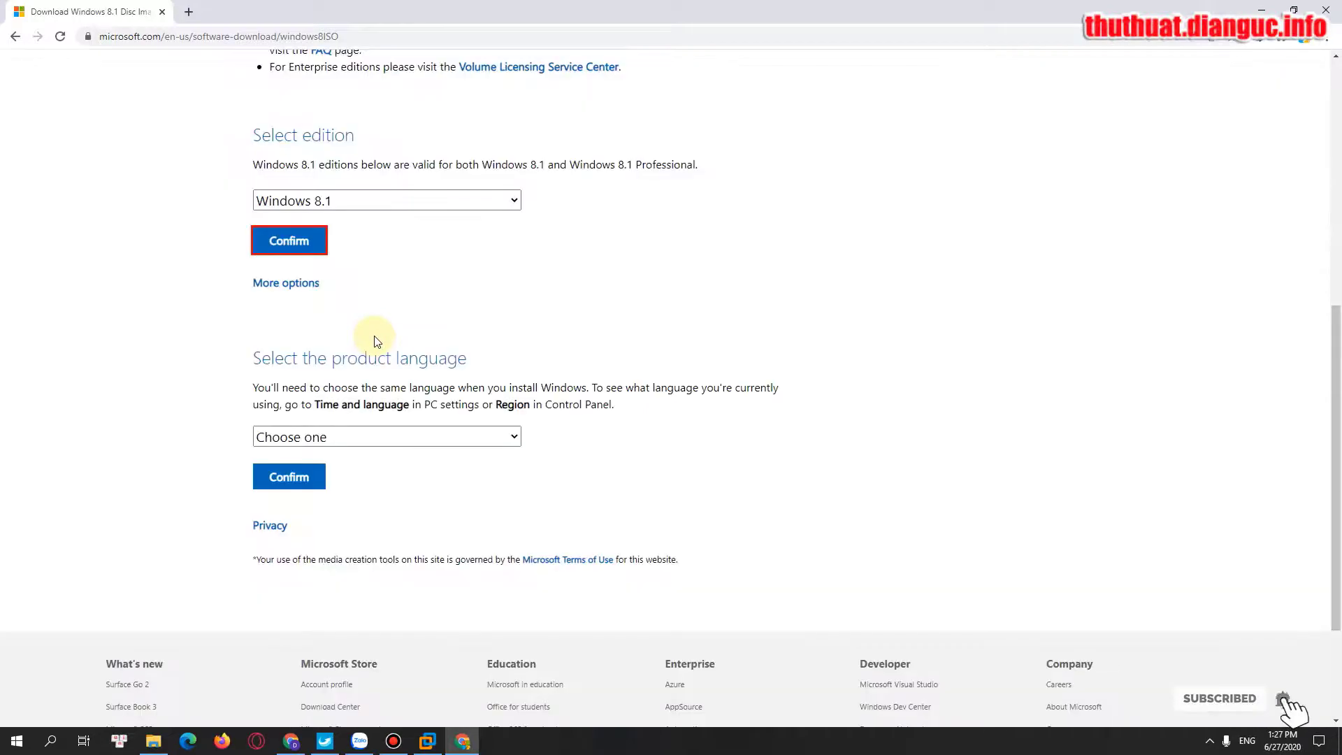
Choose English International as the product language and confirm it.
scroll(371, 339, down, 3)
click(503, 272)
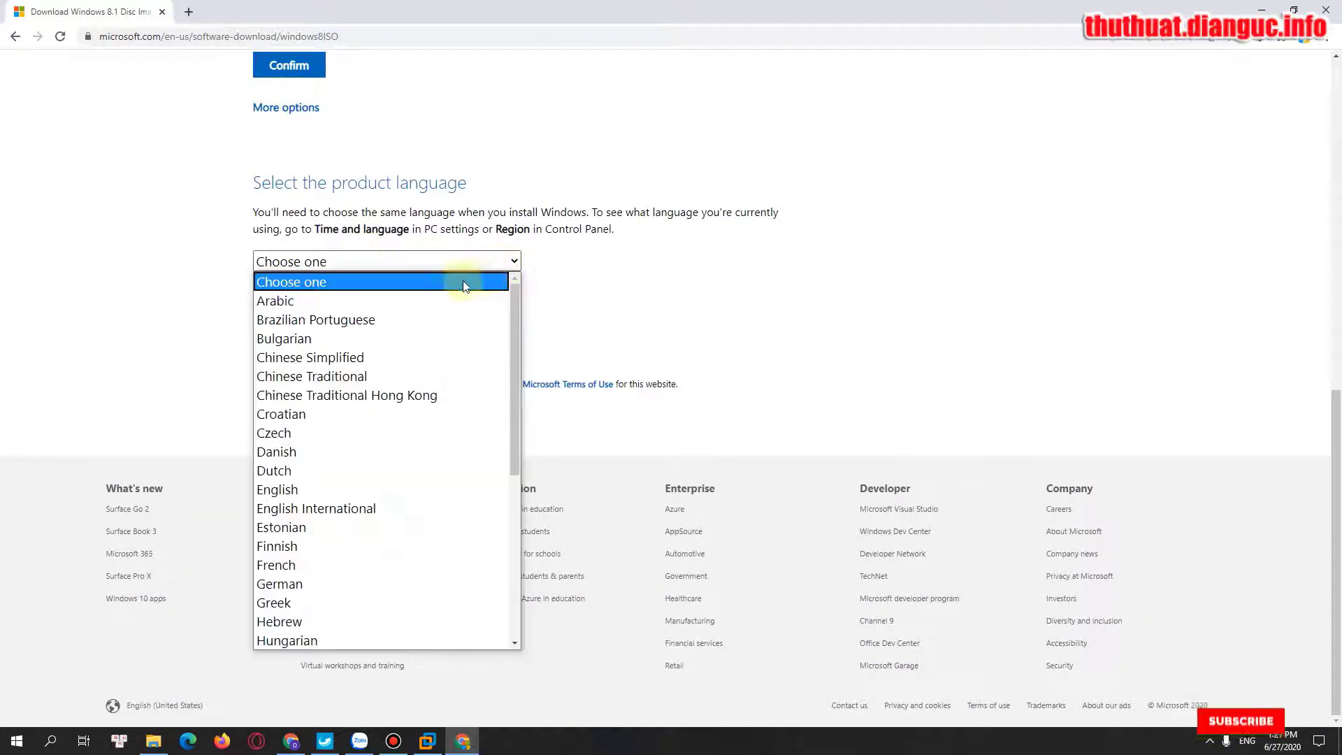
scroll(335, 474, down, 2)
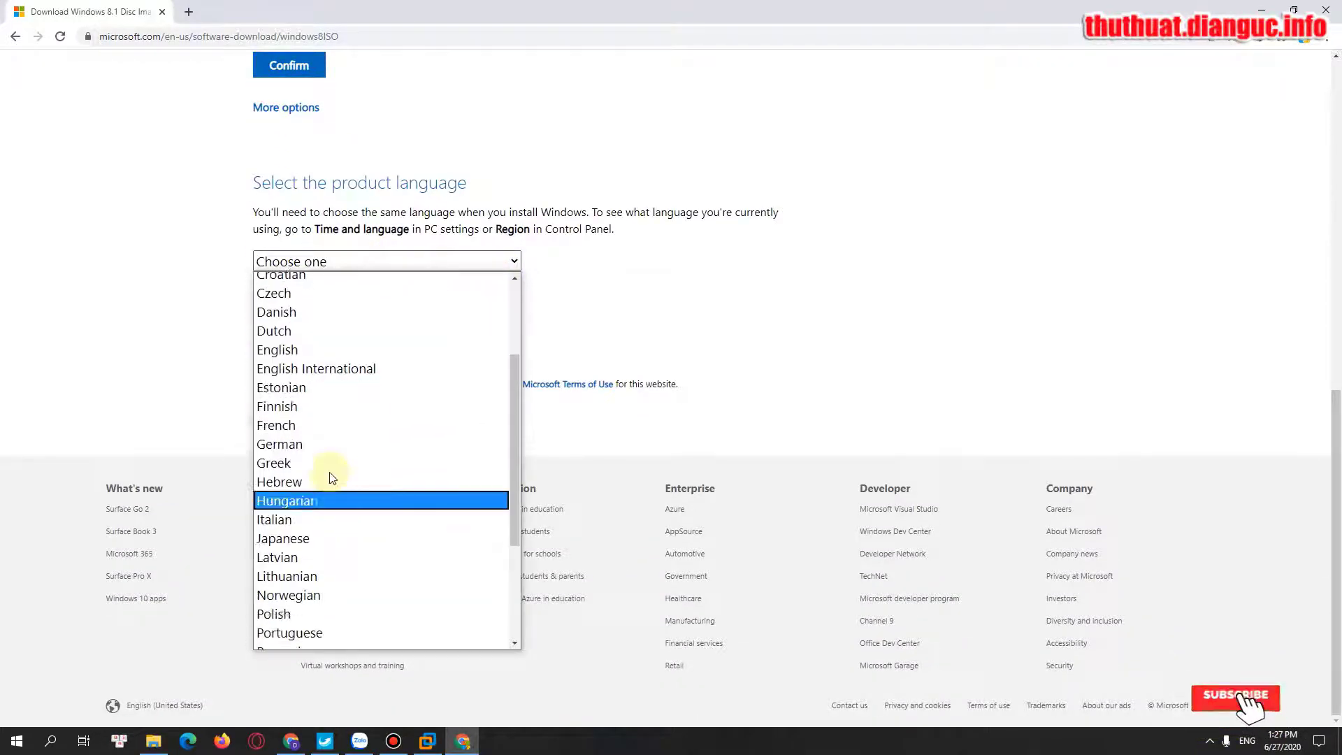
click(328, 371)
click(301, 301)
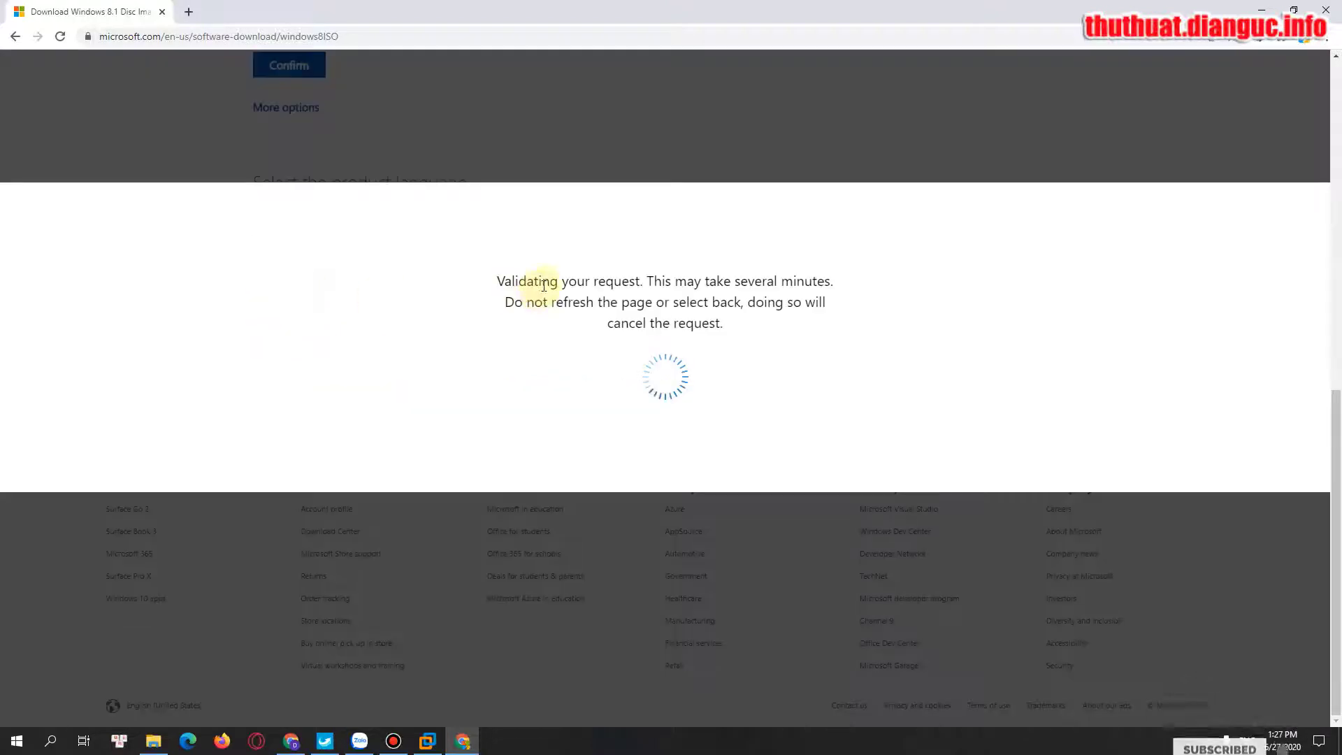
Request the 64-bit Windows 8.1 English International ISO and dismiss the download manager's dialogs without downloading.
scroll(489, 280, up, 2)
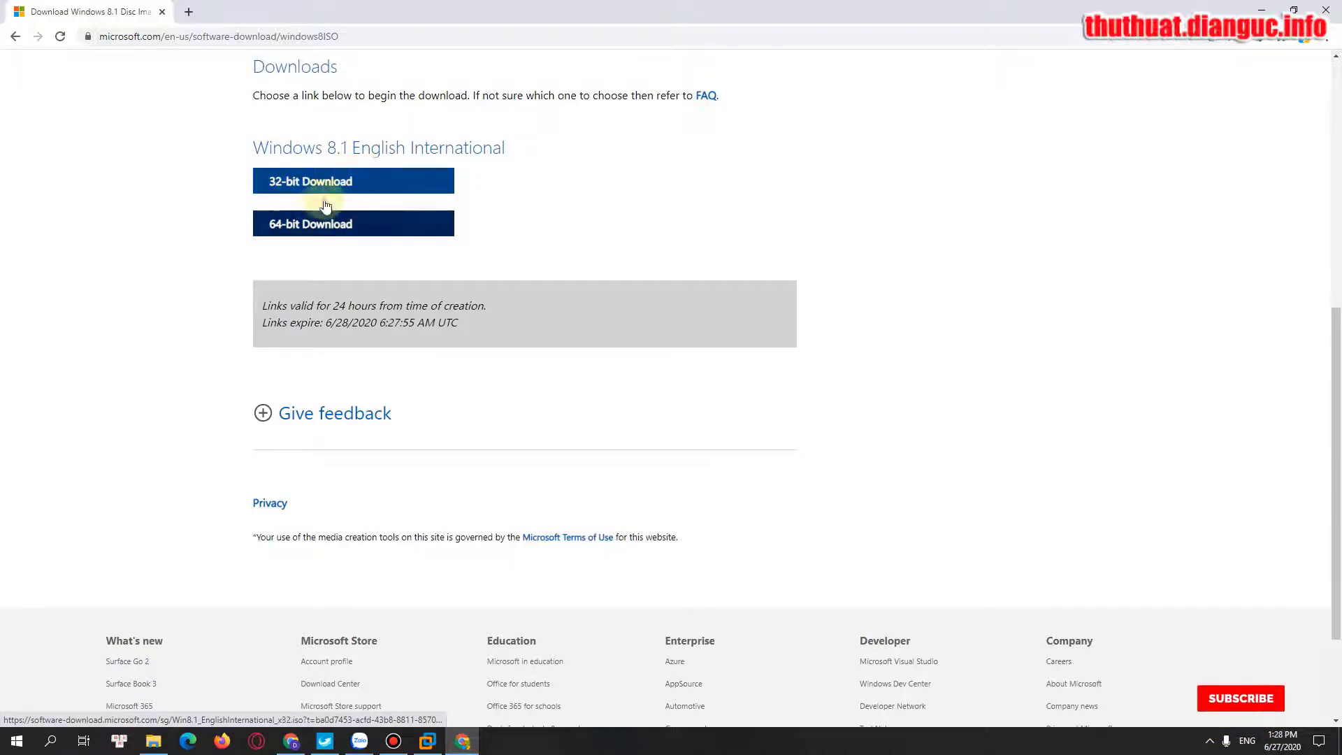
scroll(301, 230, up, 1)
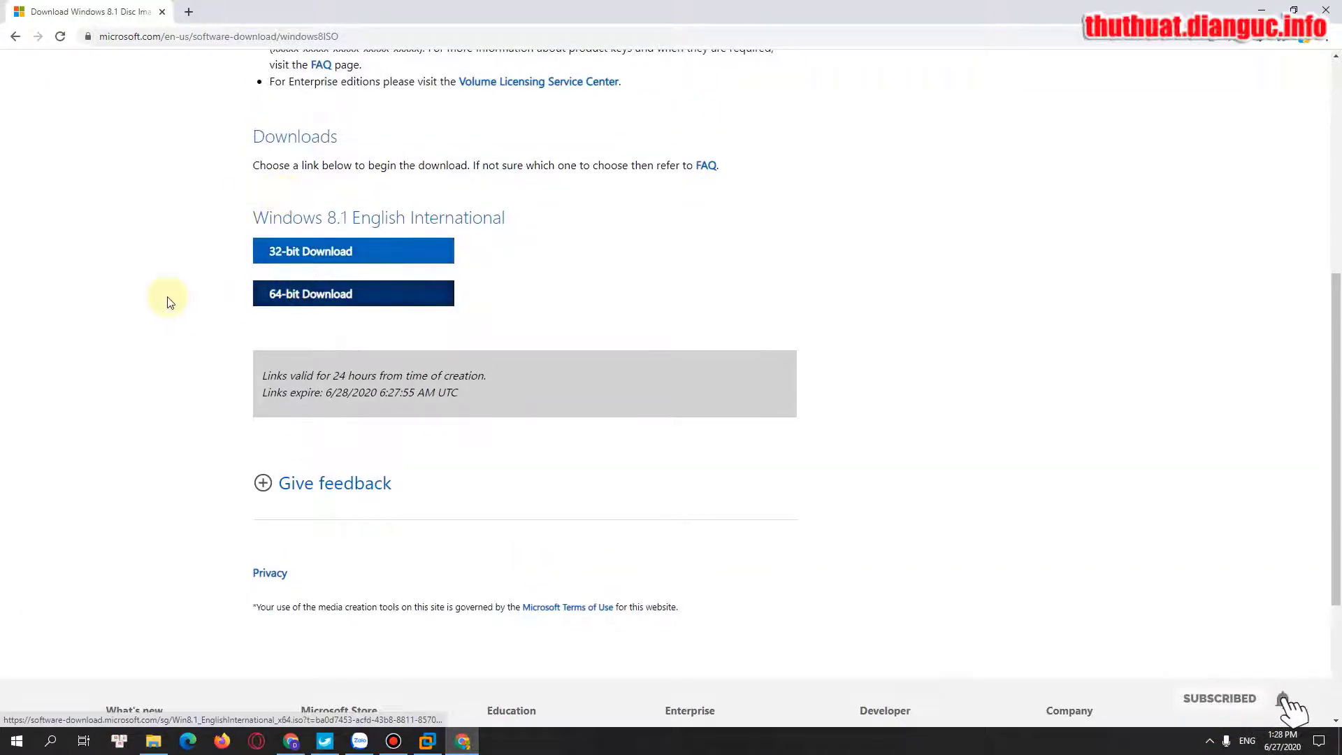
click(329, 300)
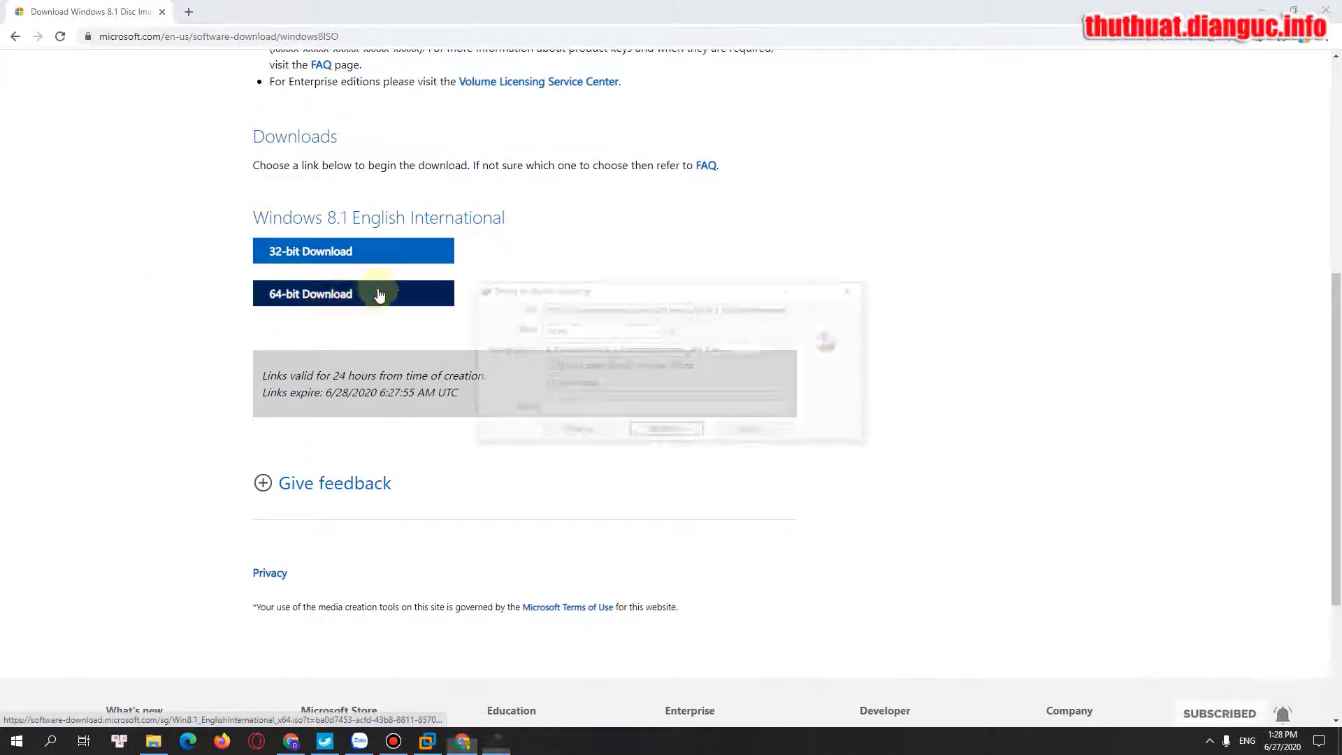
double_click(644, 350)
click(721, 350)
click(853, 292)
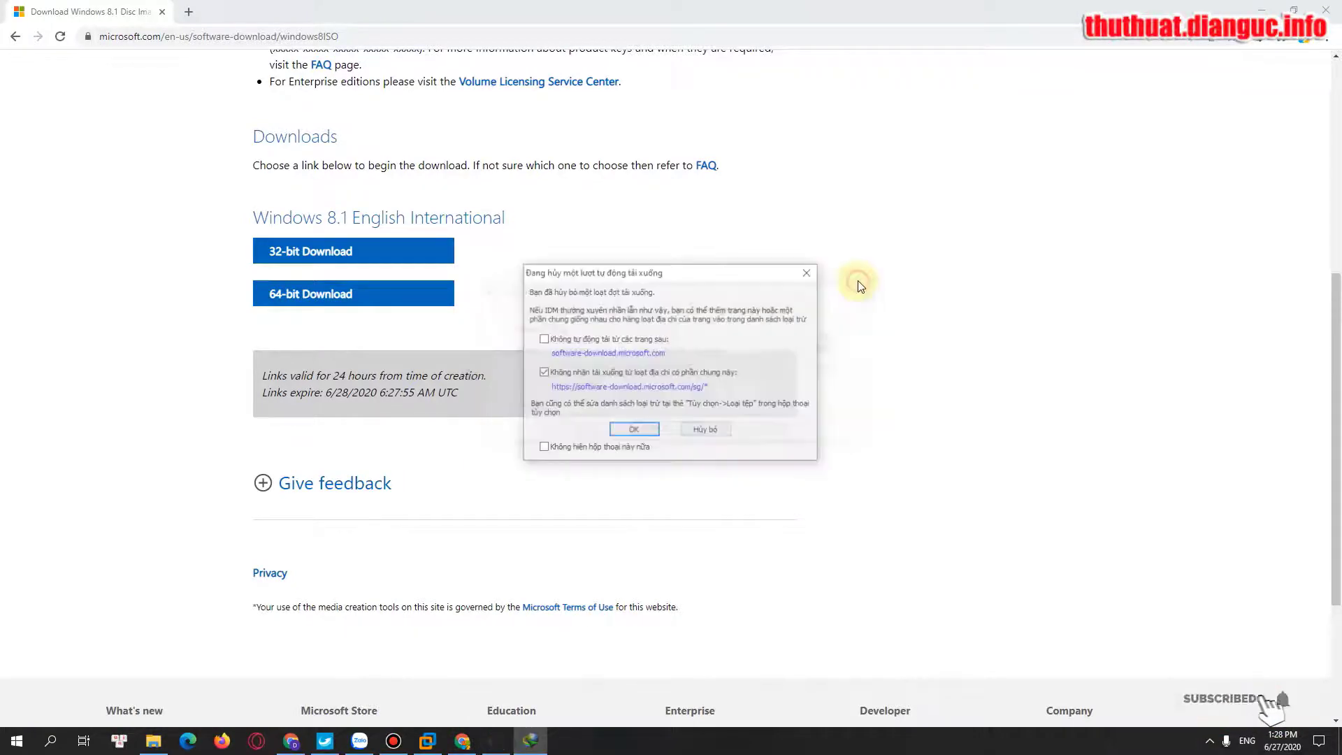
click(811, 275)
Switch to VMware Workstation and browse for the installer disc image in the WINDOWS ISO folder under E:\SETUP.
click(439, 745)
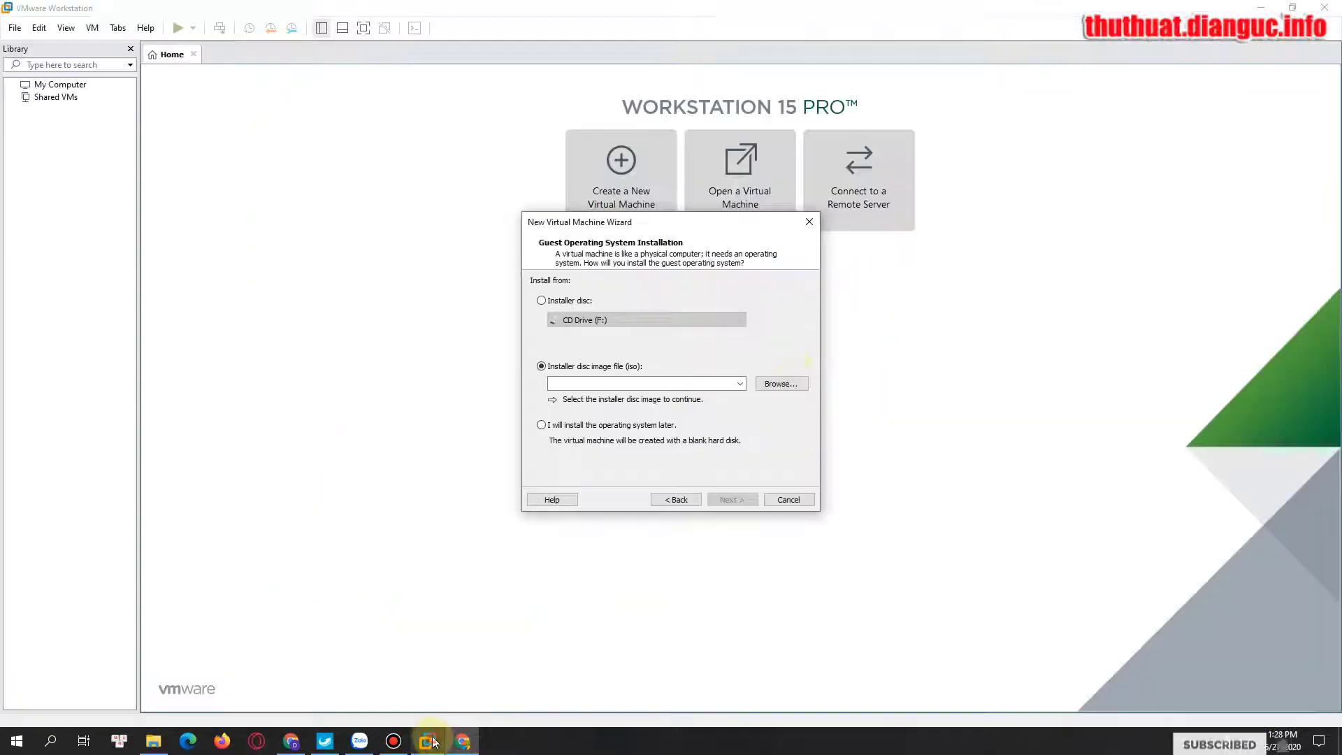
click(776, 384)
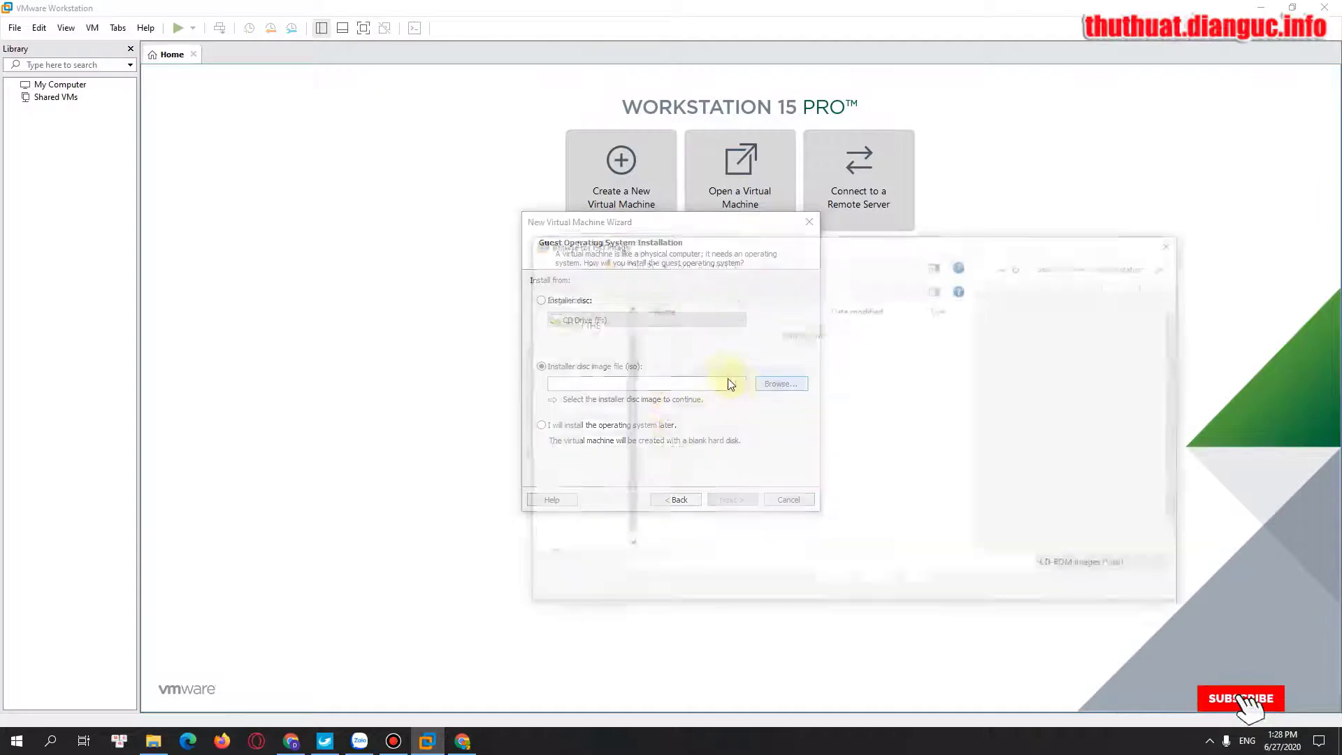
scroll(587, 517, down, 1)
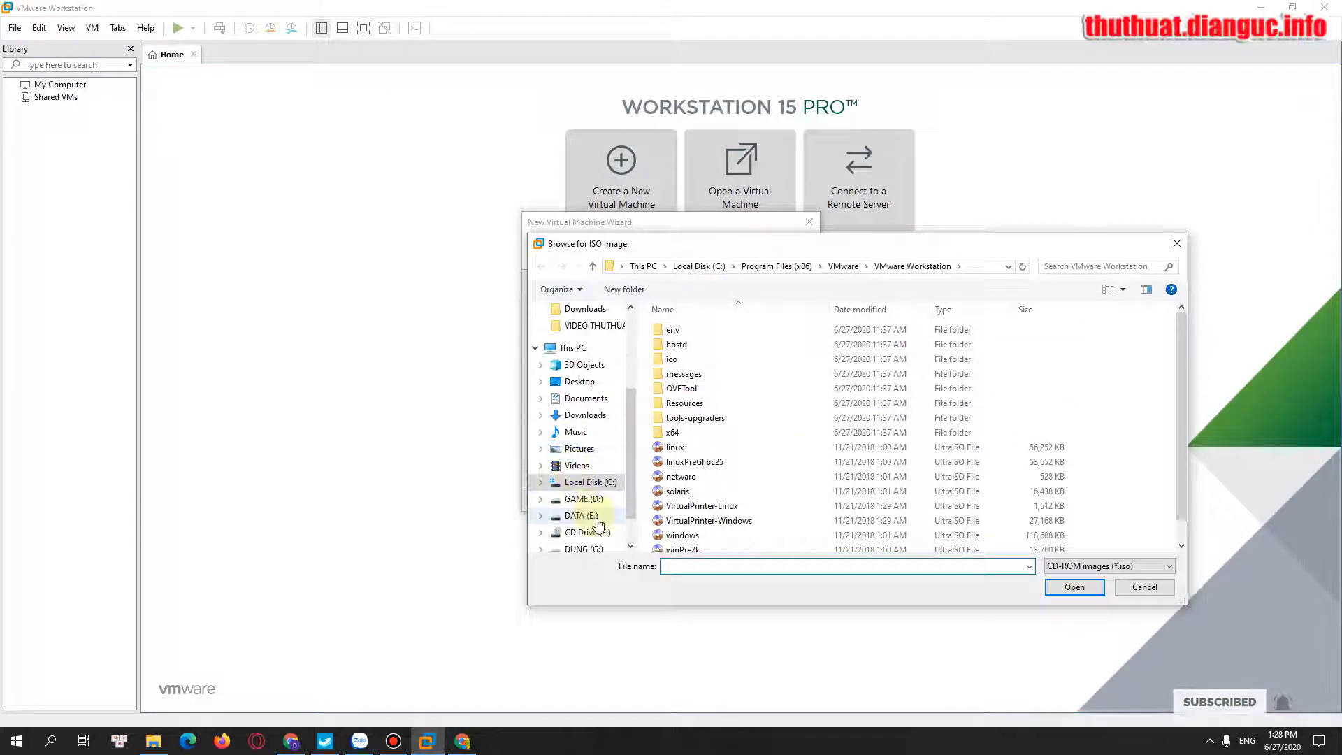
click(596, 520)
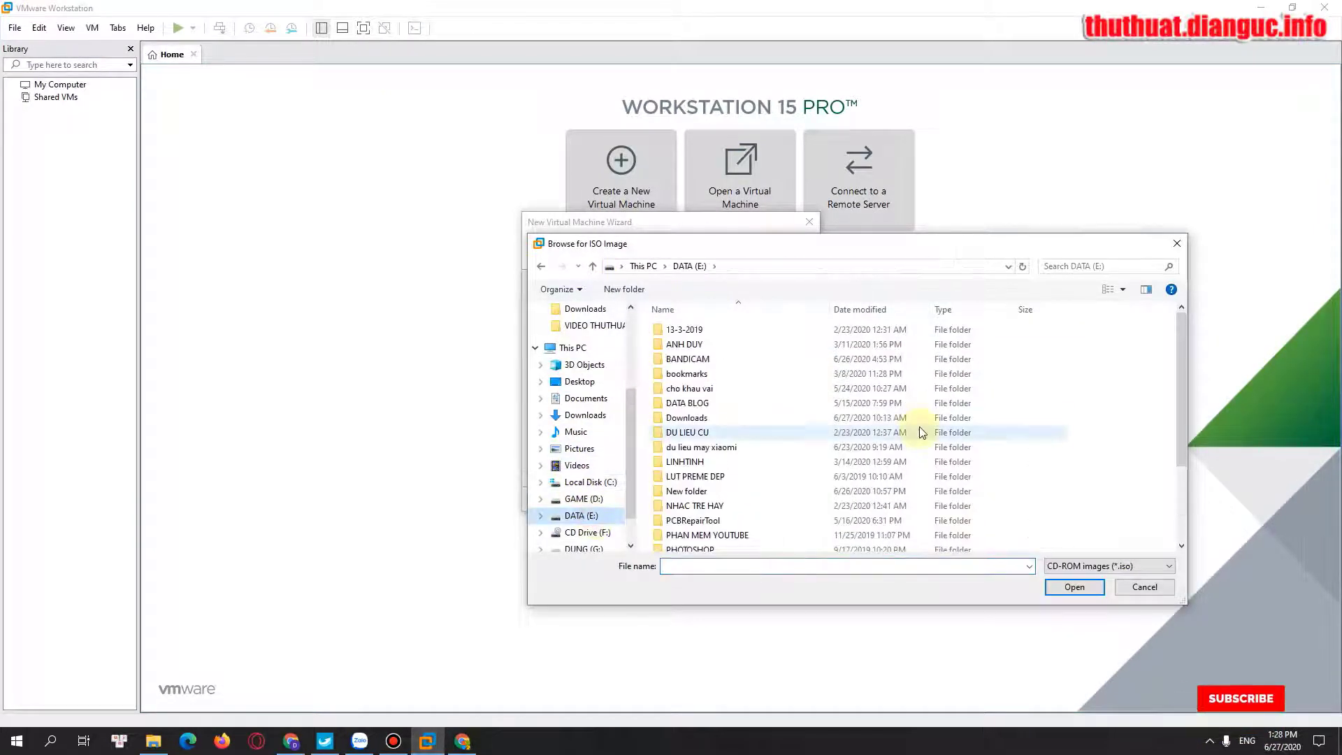
scroll(920, 426, down, 3)
double_click(696, 487)
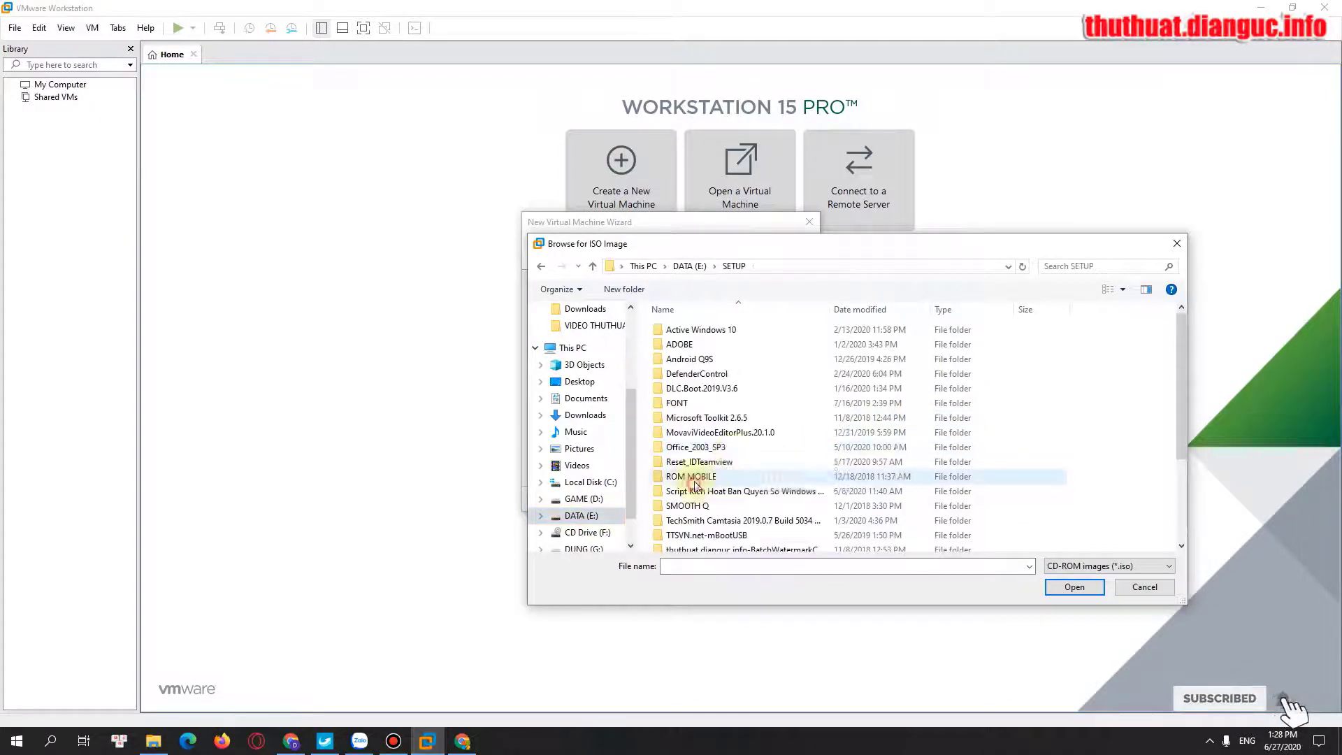
scroll(731, 477, down, 5)
click(712, 529)
double_click(712, 529)
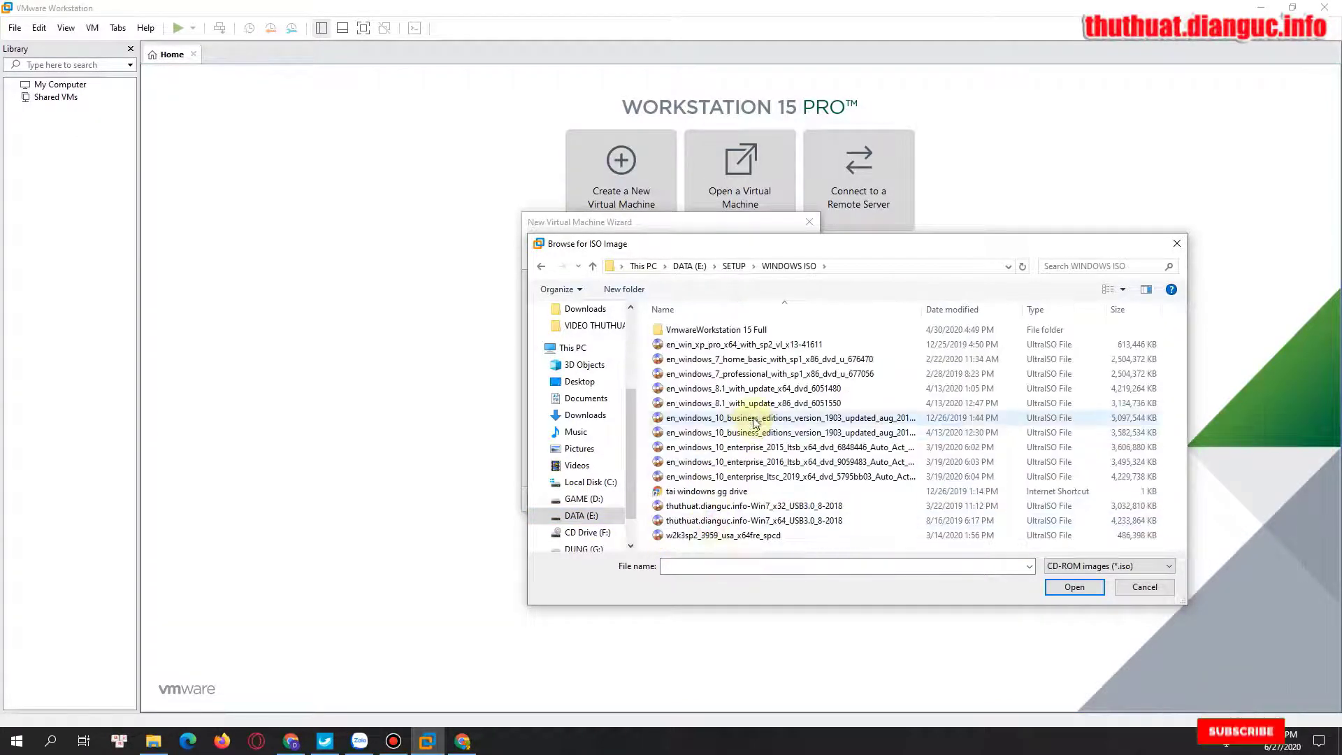
Use en_windows_8.1_with_update_x86_dvd_6051550.iso as the installer disc image and continue the wizard.
double_click(804, 404)
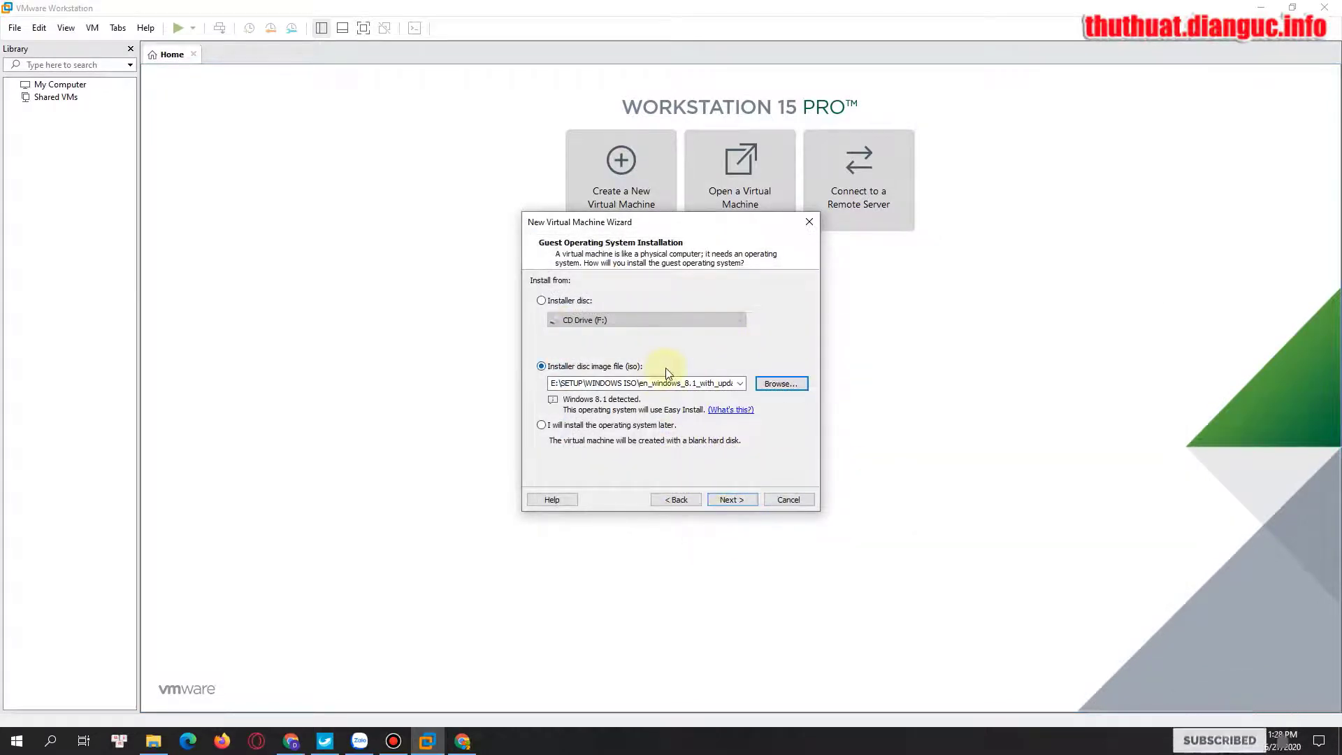
drag(685, 382, 785, 383)
click(716, 383)
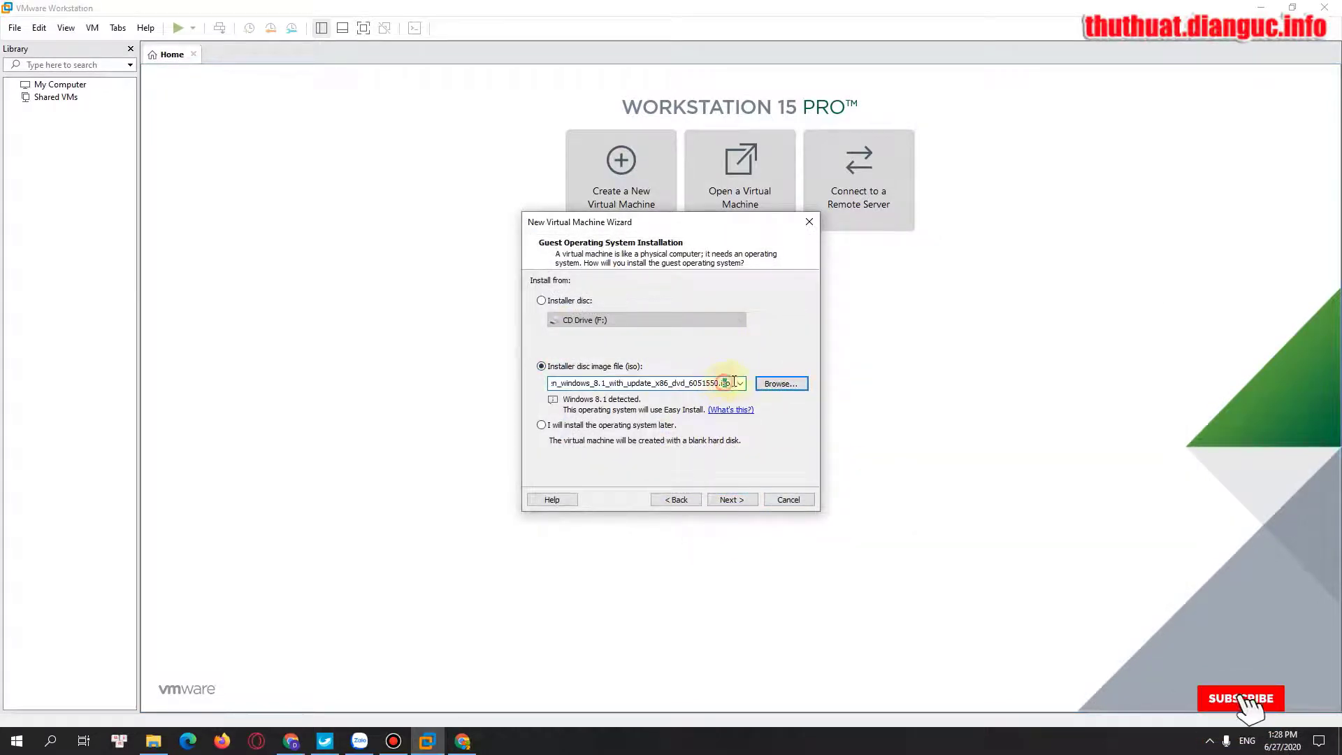
click(734, 501)
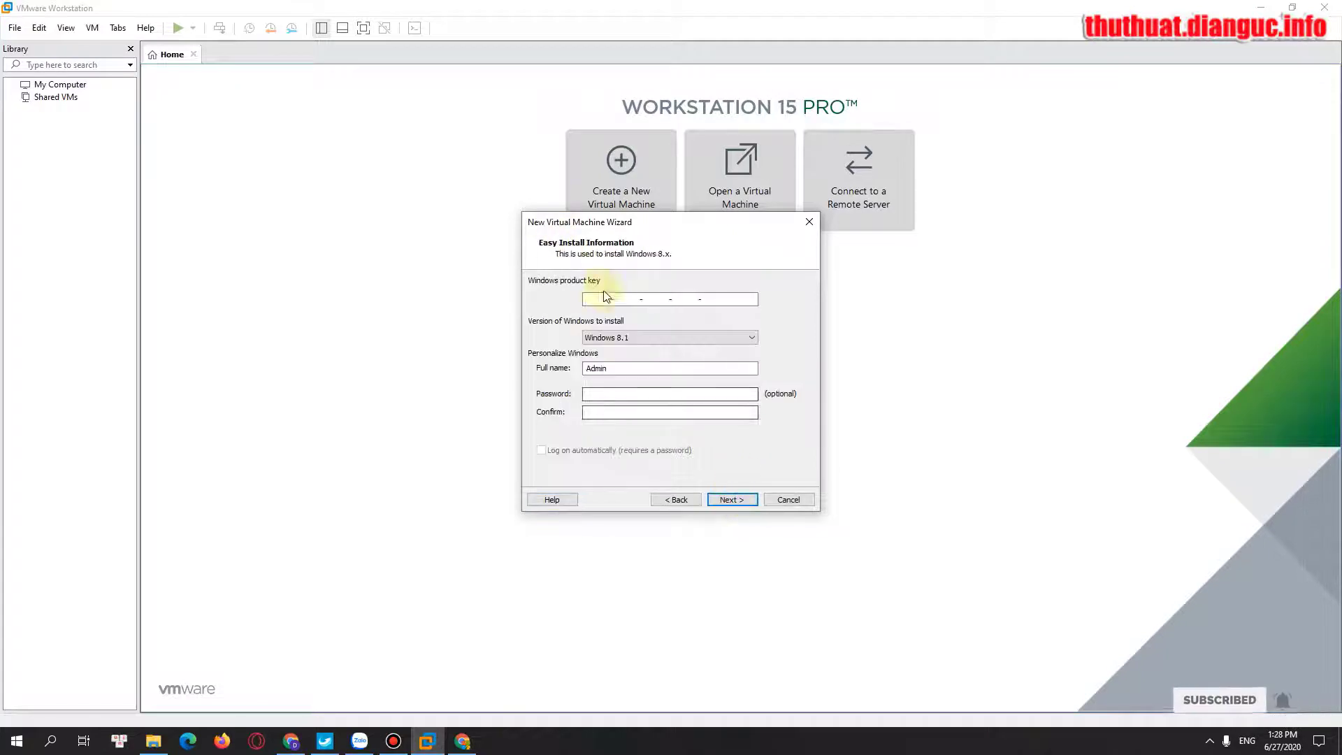
Continue past Easy Install with Windows 8.1 and the full name Admin, leaving the product key and password blank.
click(601, 299)
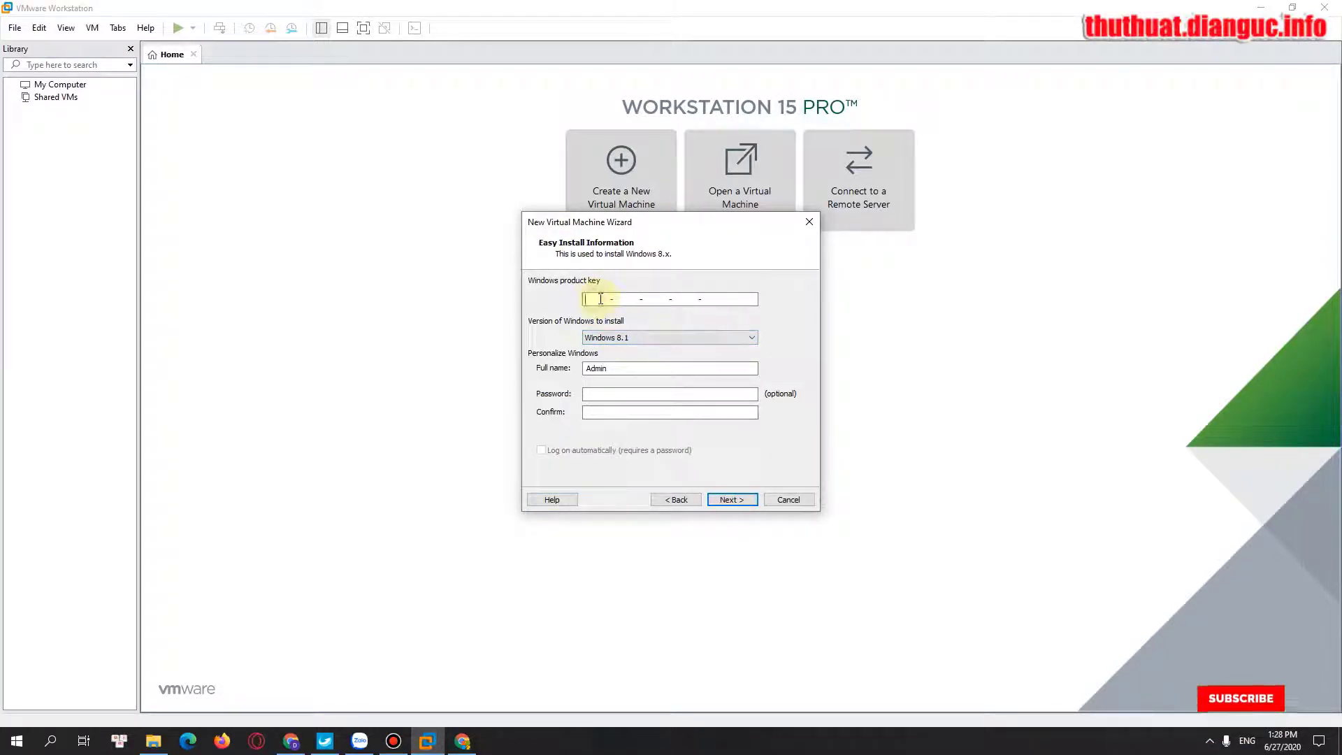
click(610, 392)
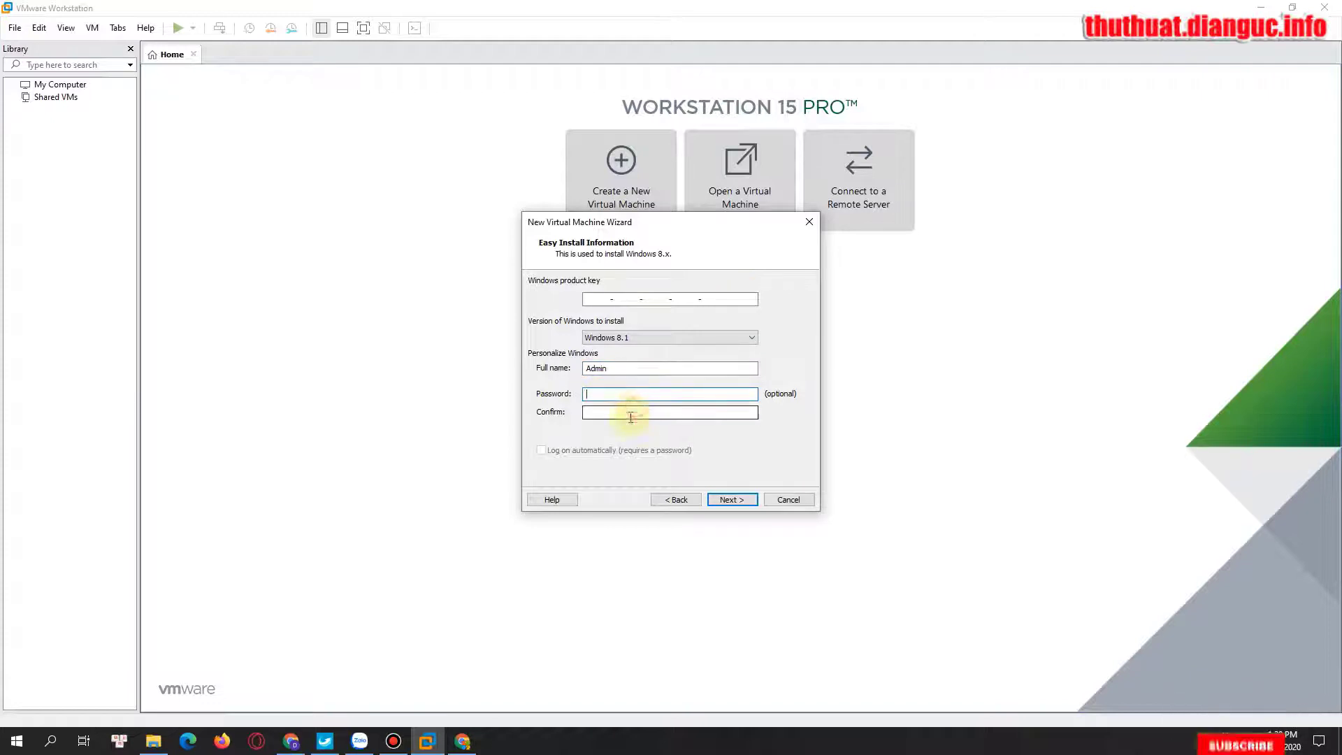
double_click(629, 371)
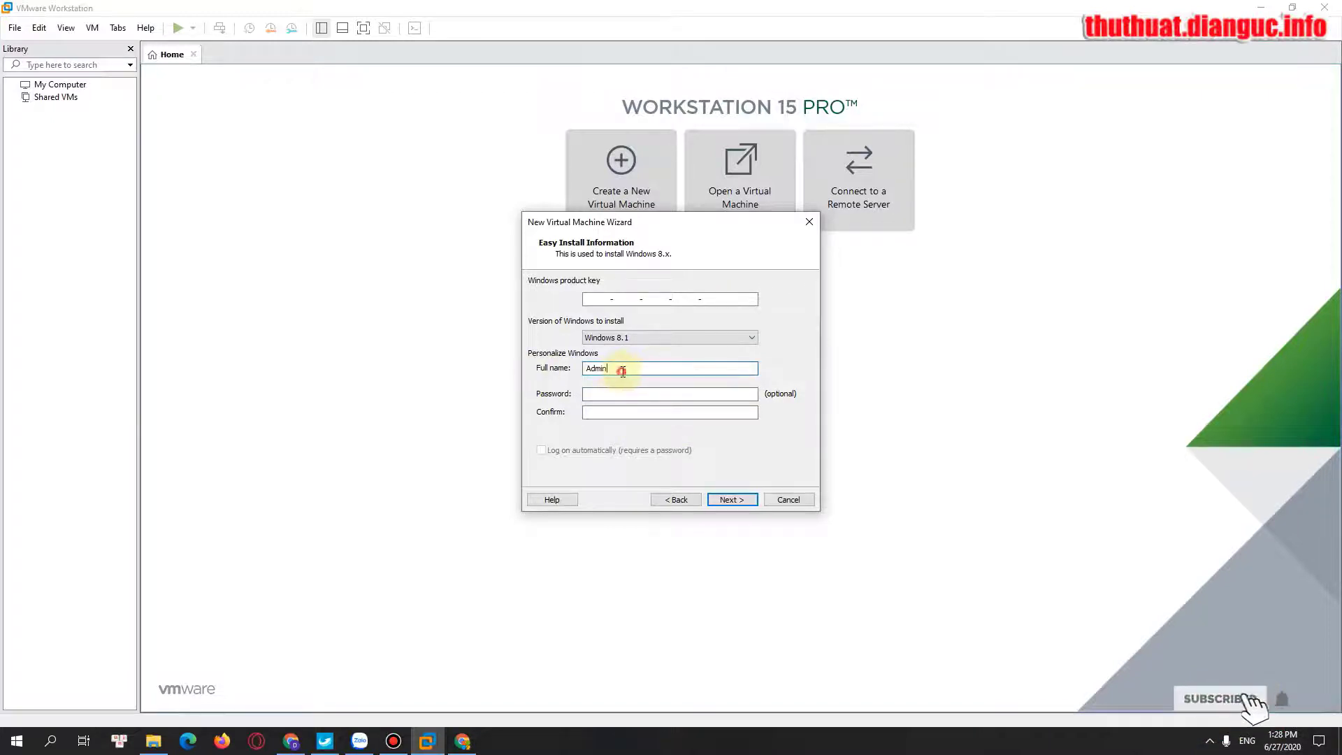
double_click(622, 371)
click(632, 394)
click(635, 413)
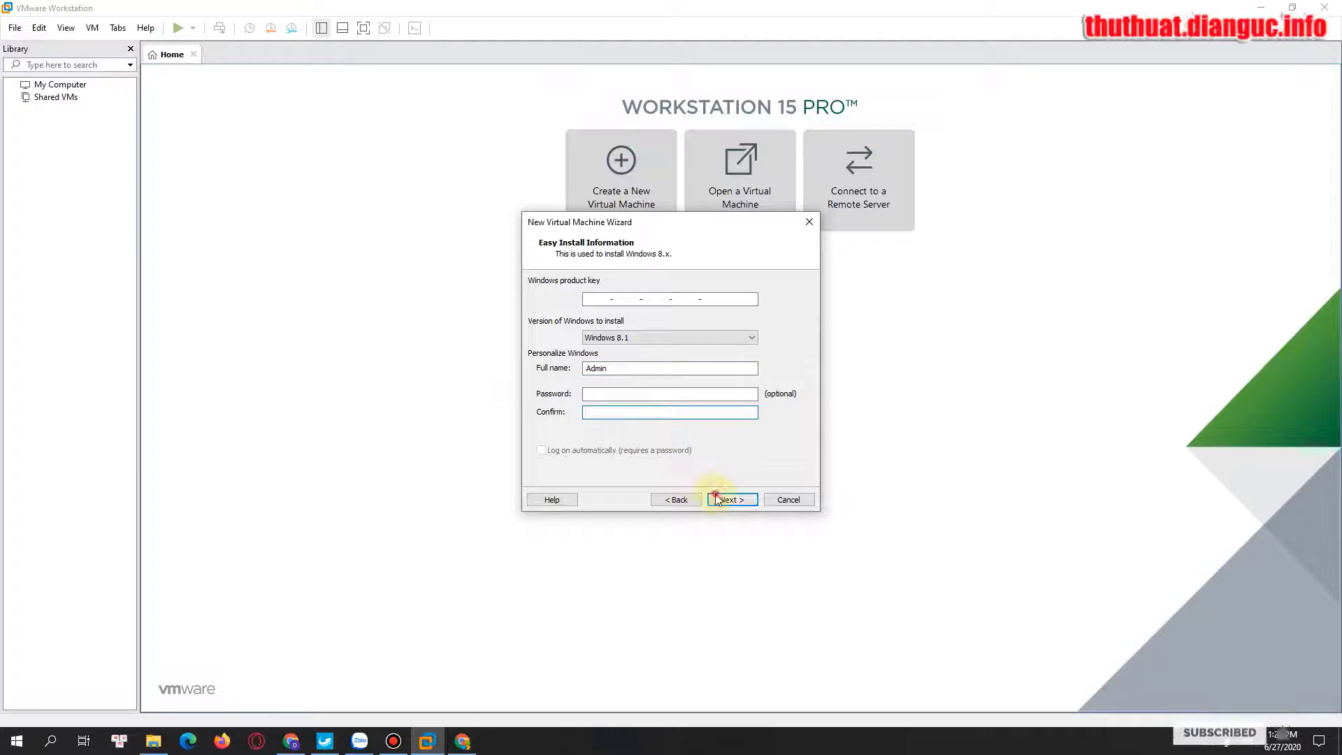
click(716, 498)
Accept Windows 8.x as the virtual machine name together with its default location.
click(696, 400)
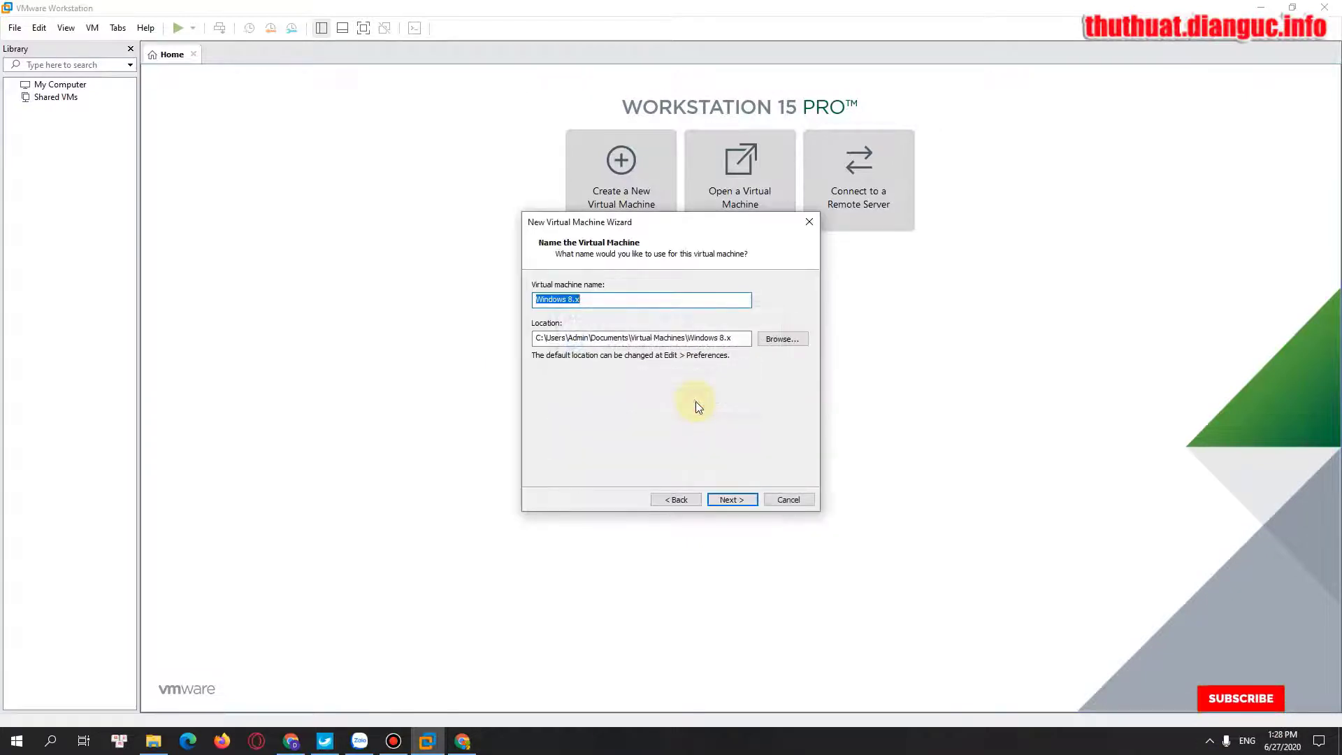
click(599, 302)
click(732, 501)
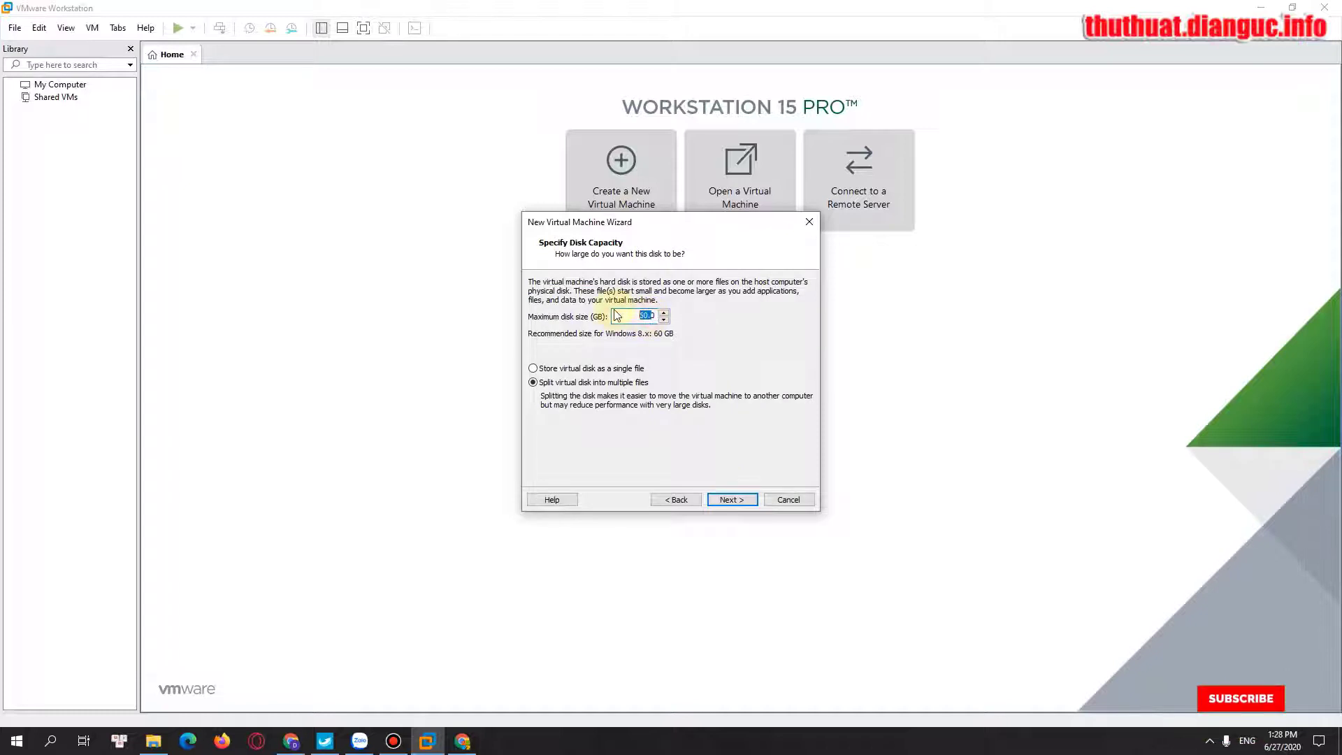
Accept a 60 GB disk split into multiple files and create the virtual machine, powered on after creation.
click(731, 499)
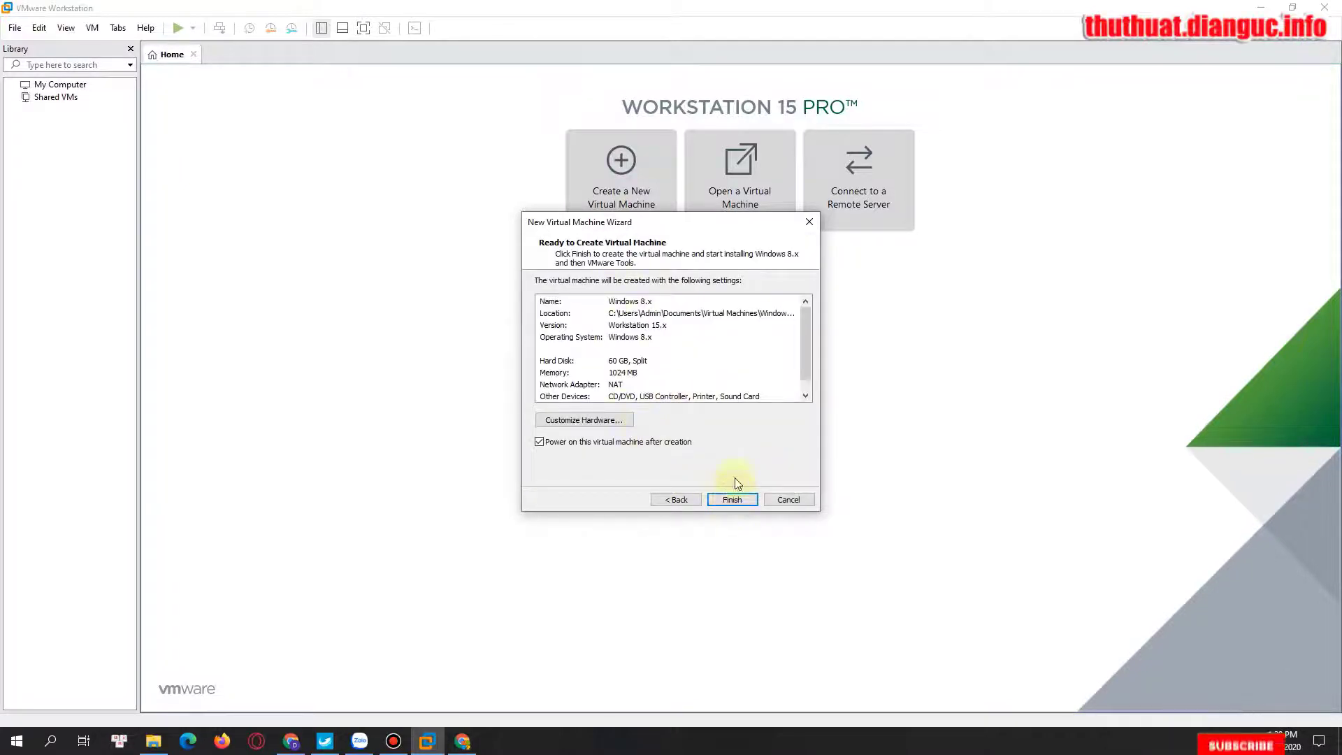
scroll(627, 353, down, 1)
click(716, 501)
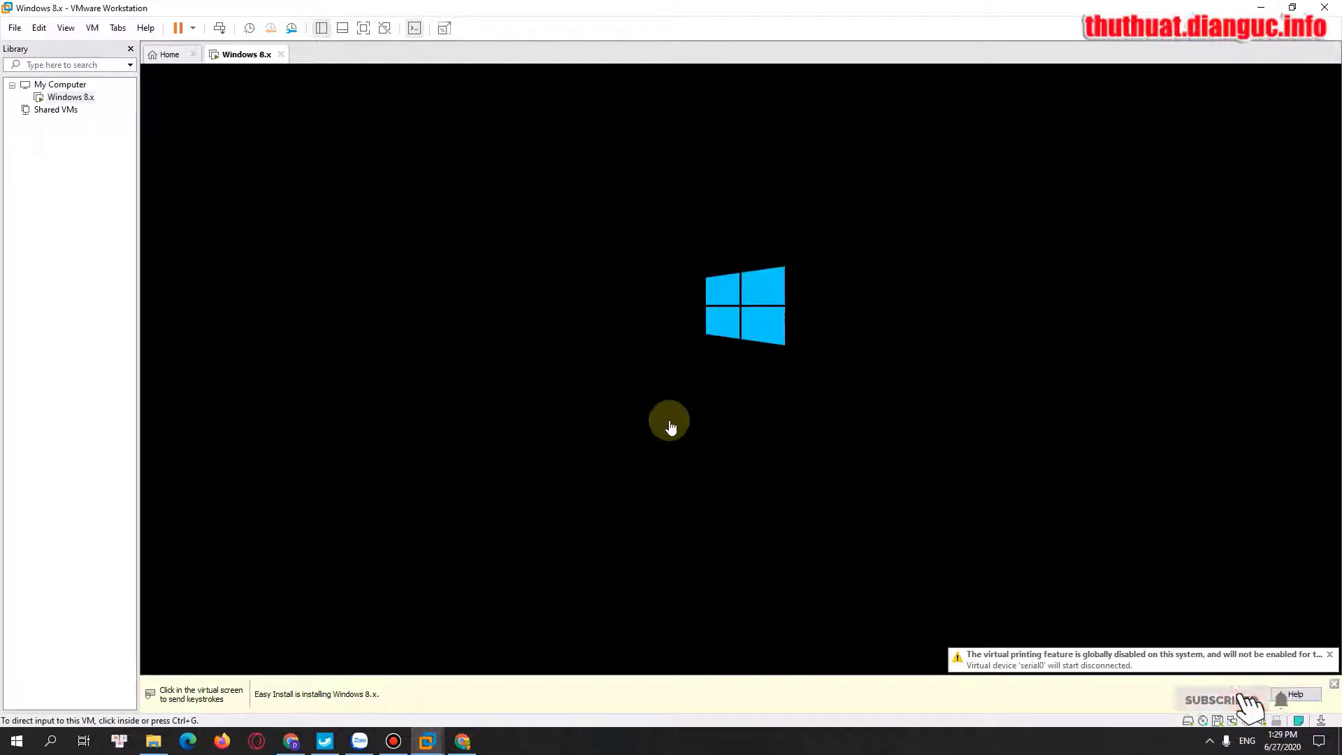
Look over the power options of the Windows 8.x virtual machine in the library.
right_click(63, 102)
mouse_move(78, 192)
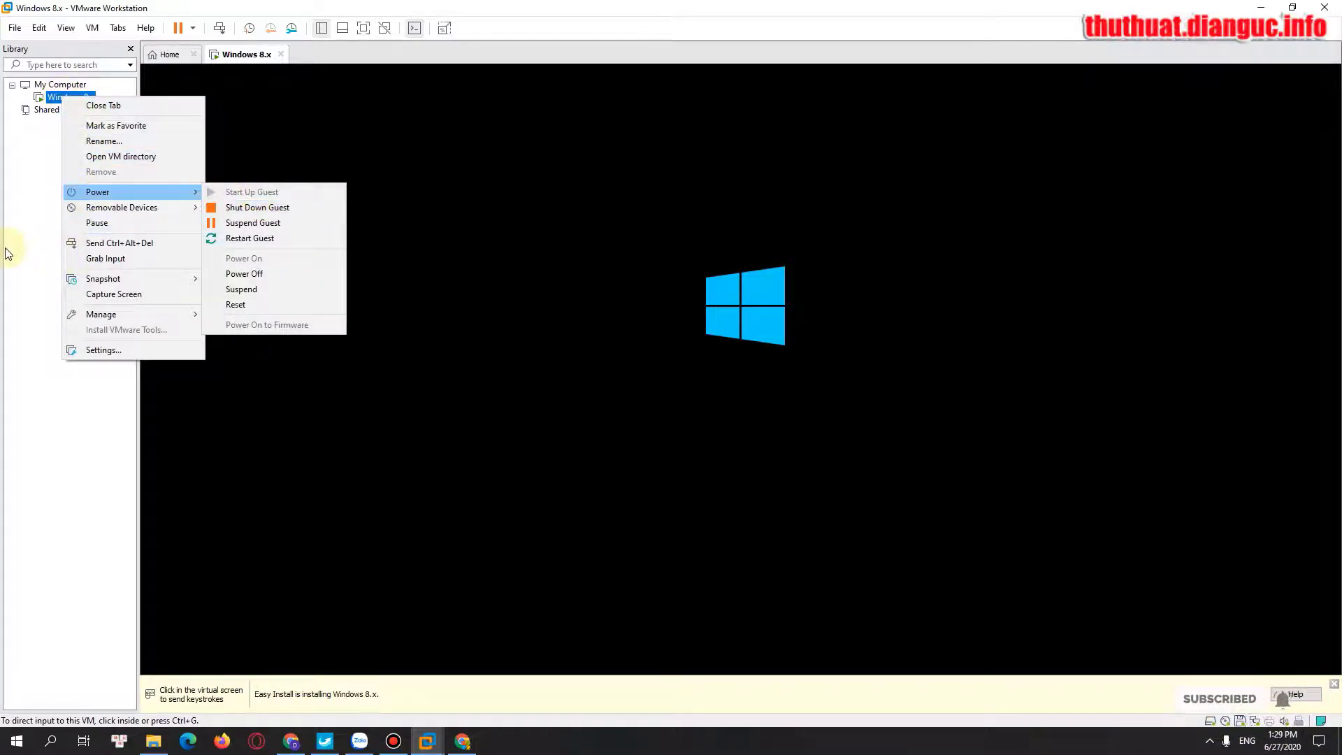
click(25, 231)
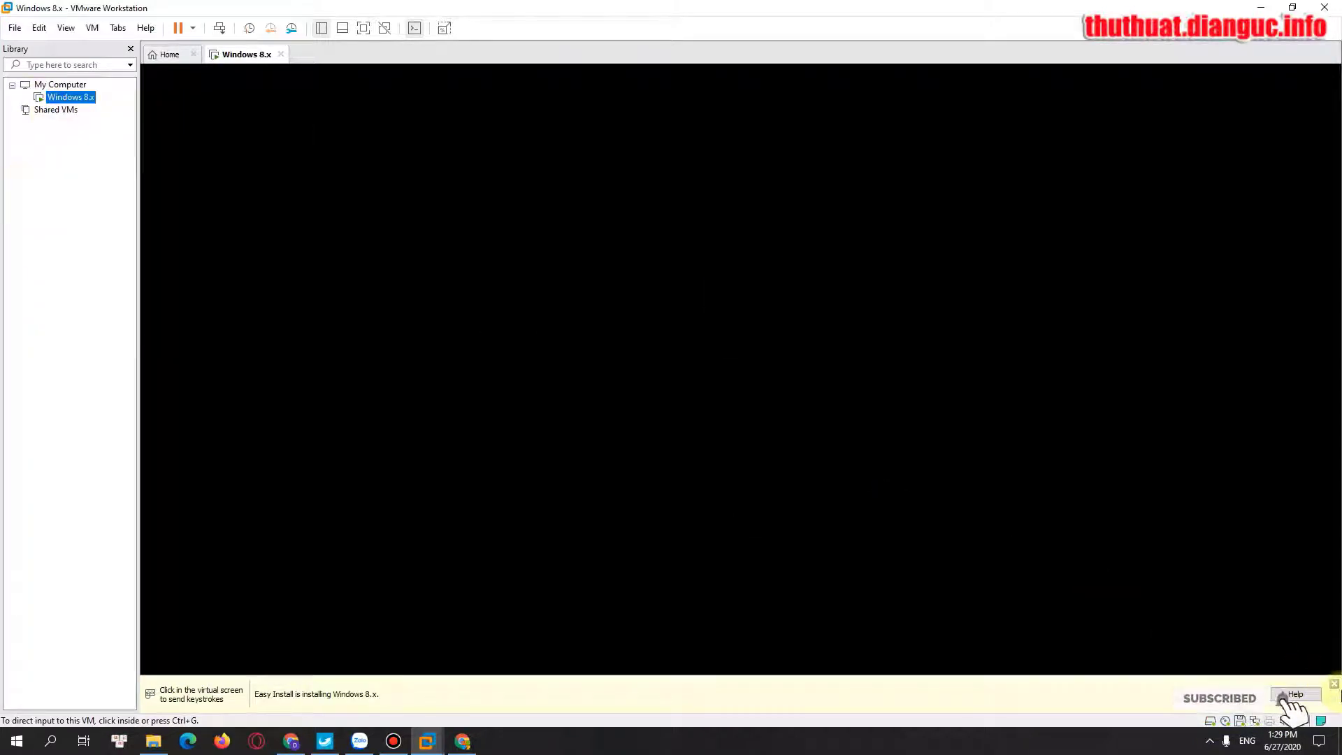
Close the Easy Install notice and show the virtual machine in full screen while Windows 8.1 and VMware Tools install.
click(1336, 684)
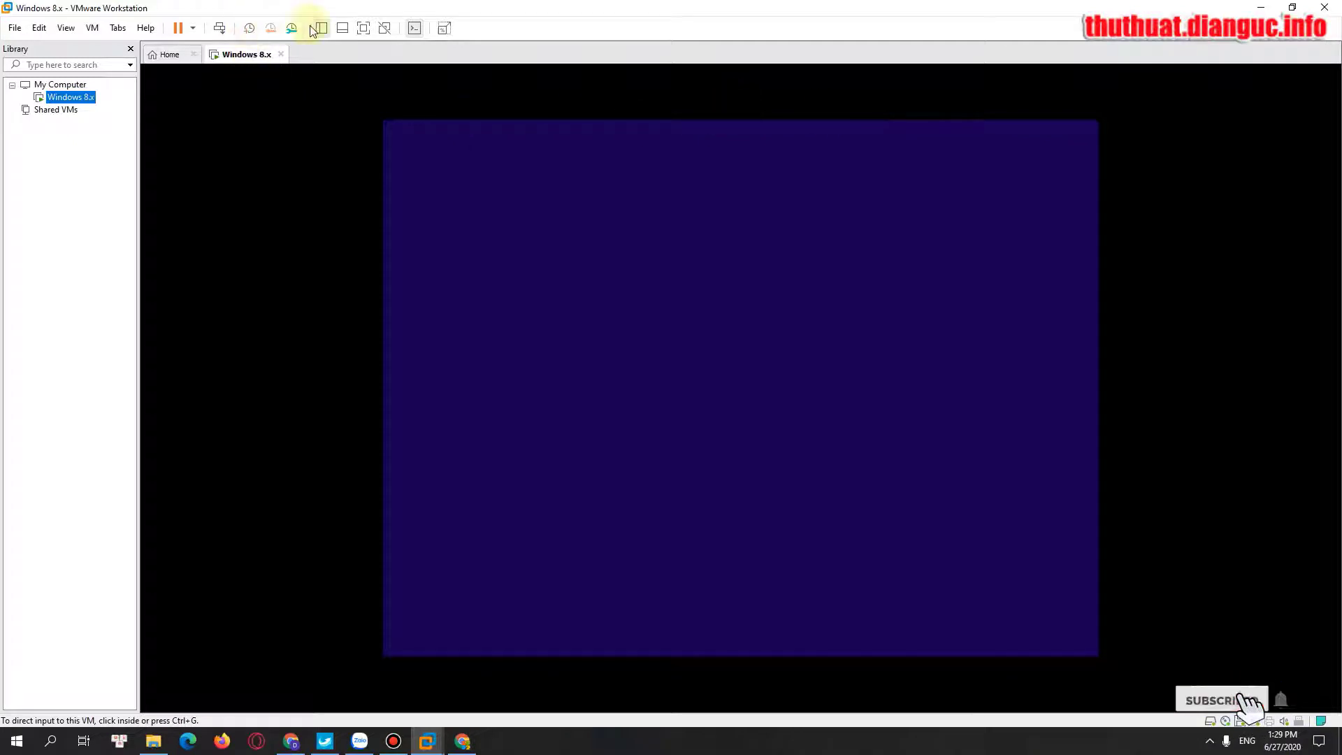
click(362, 35)
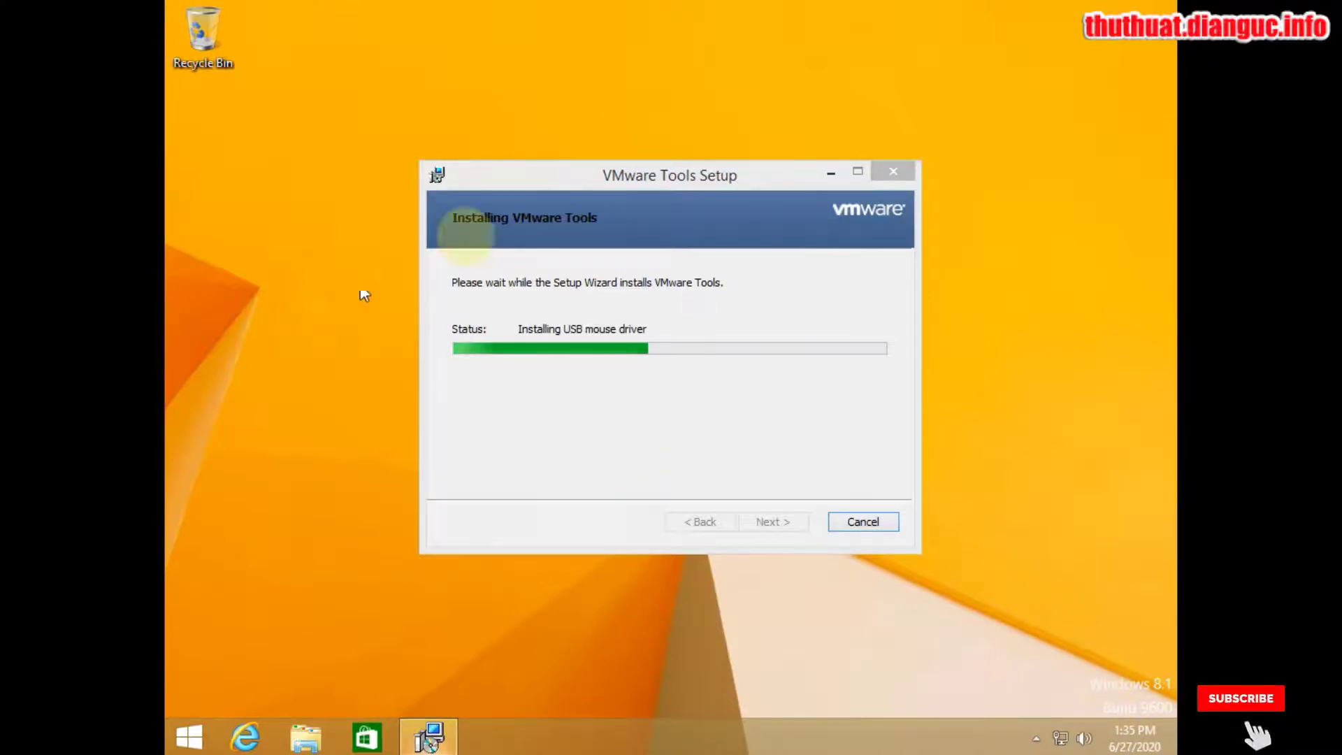
drag(510, 172, 489, 173)
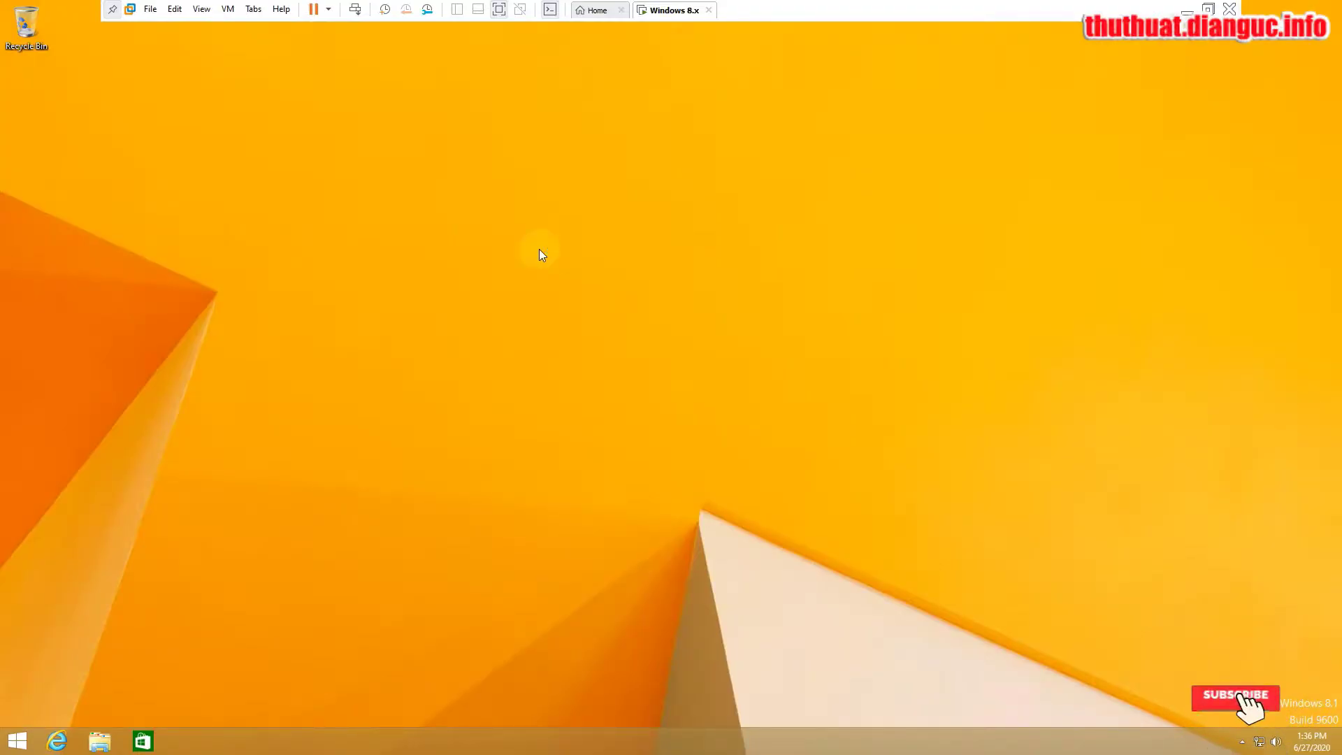
Add the Computer icon to the Windows 8.1 desktop through the desktop icon settings.
right_click(292, 267)
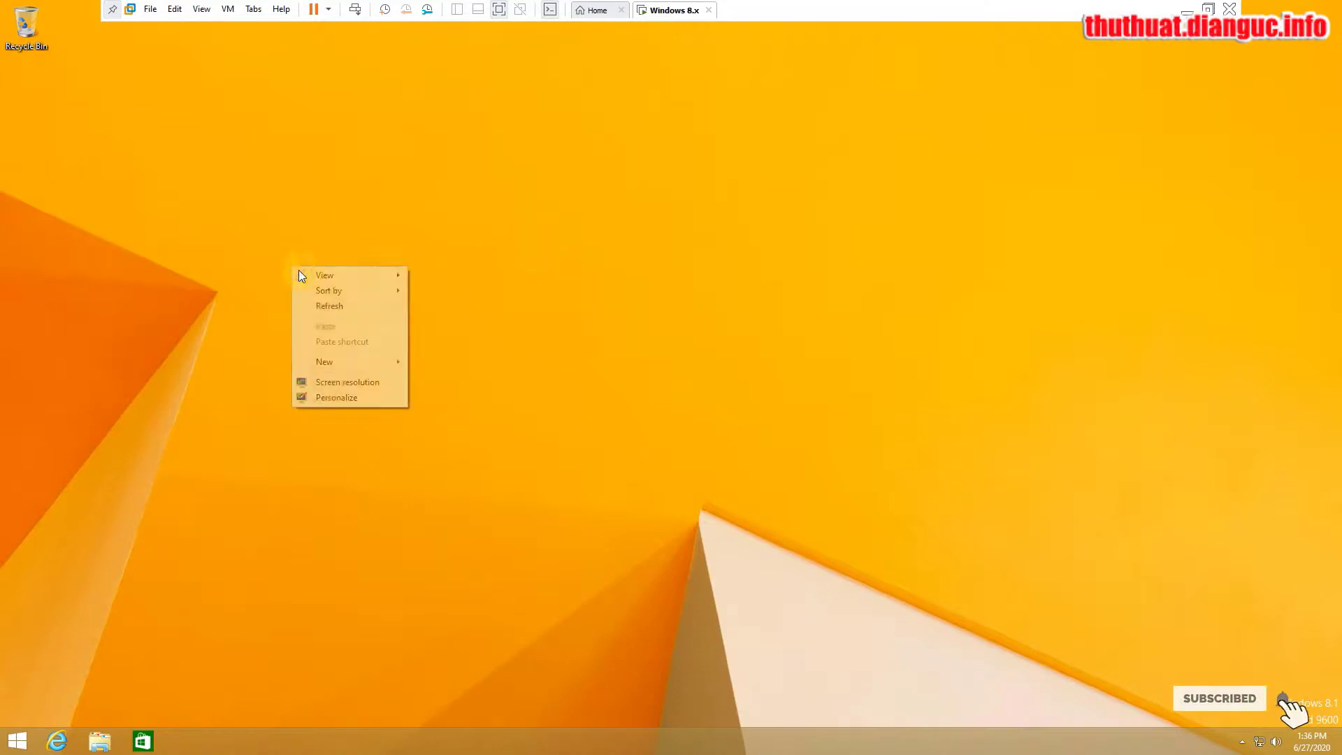
click(350, 397)
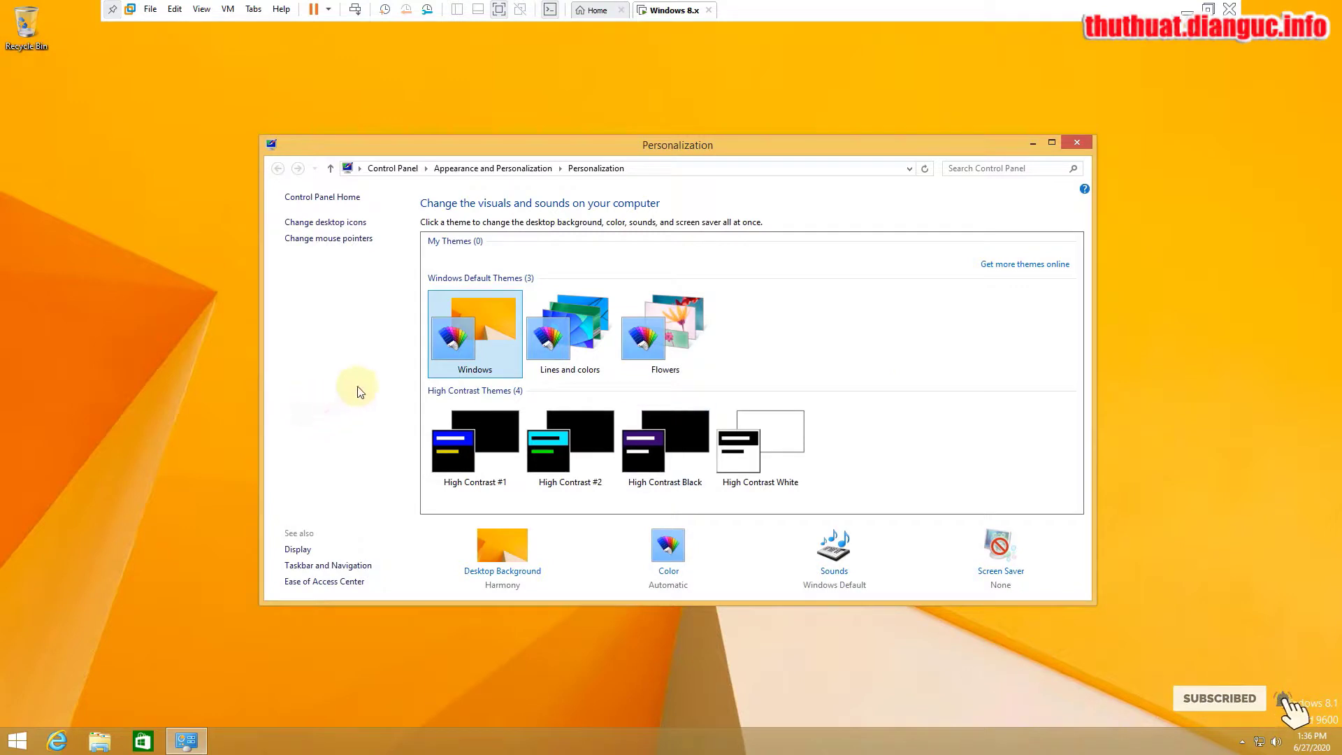
click(348, 223)
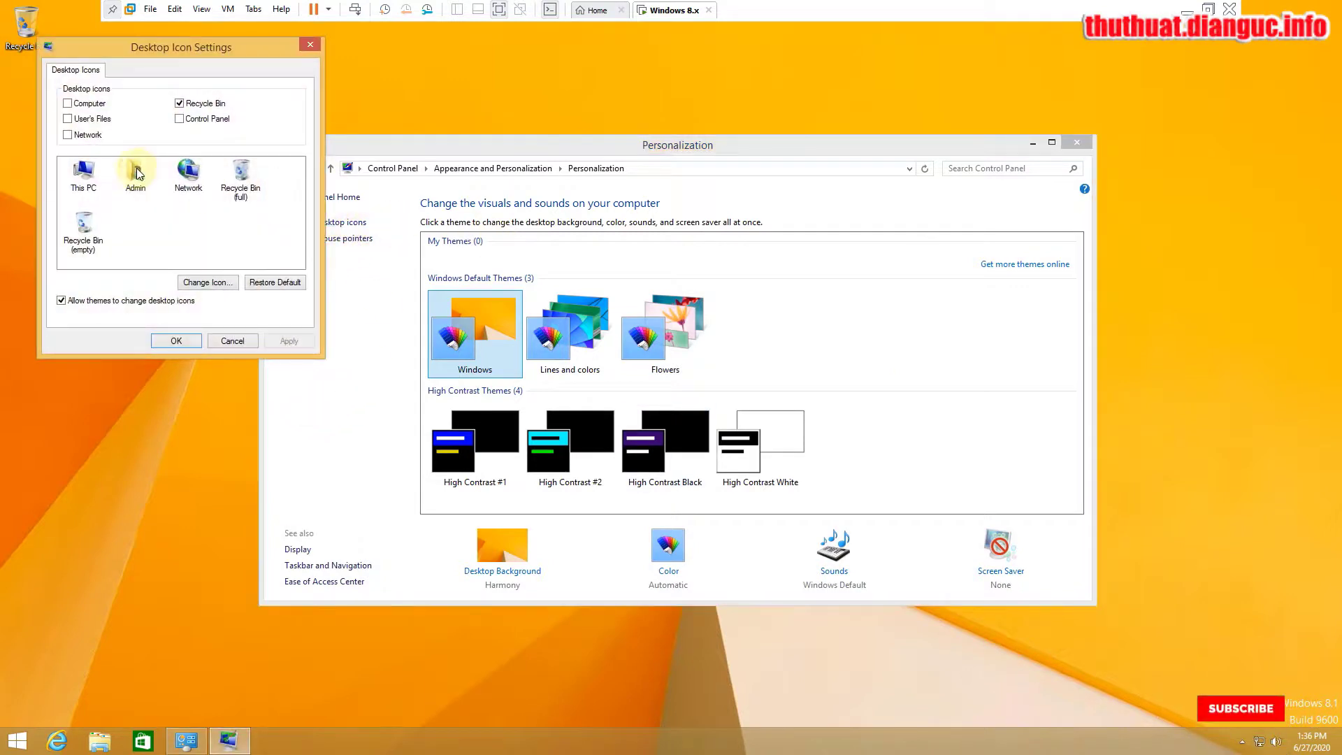
click(280, 340)
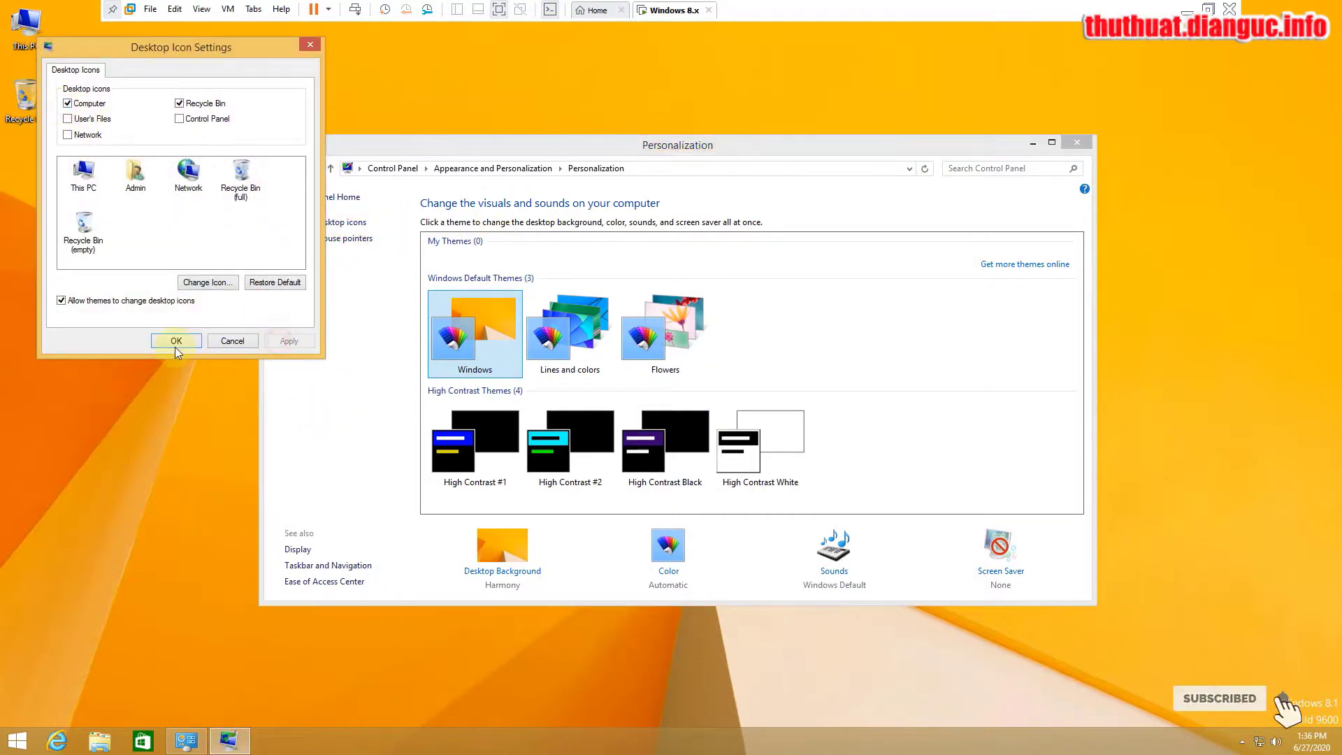
click(176, 340)
Check the system properties of This PC for edition, hardware and activation details, and close the System and Personalization windows.
right_click(7, 20)
click(50, 157)
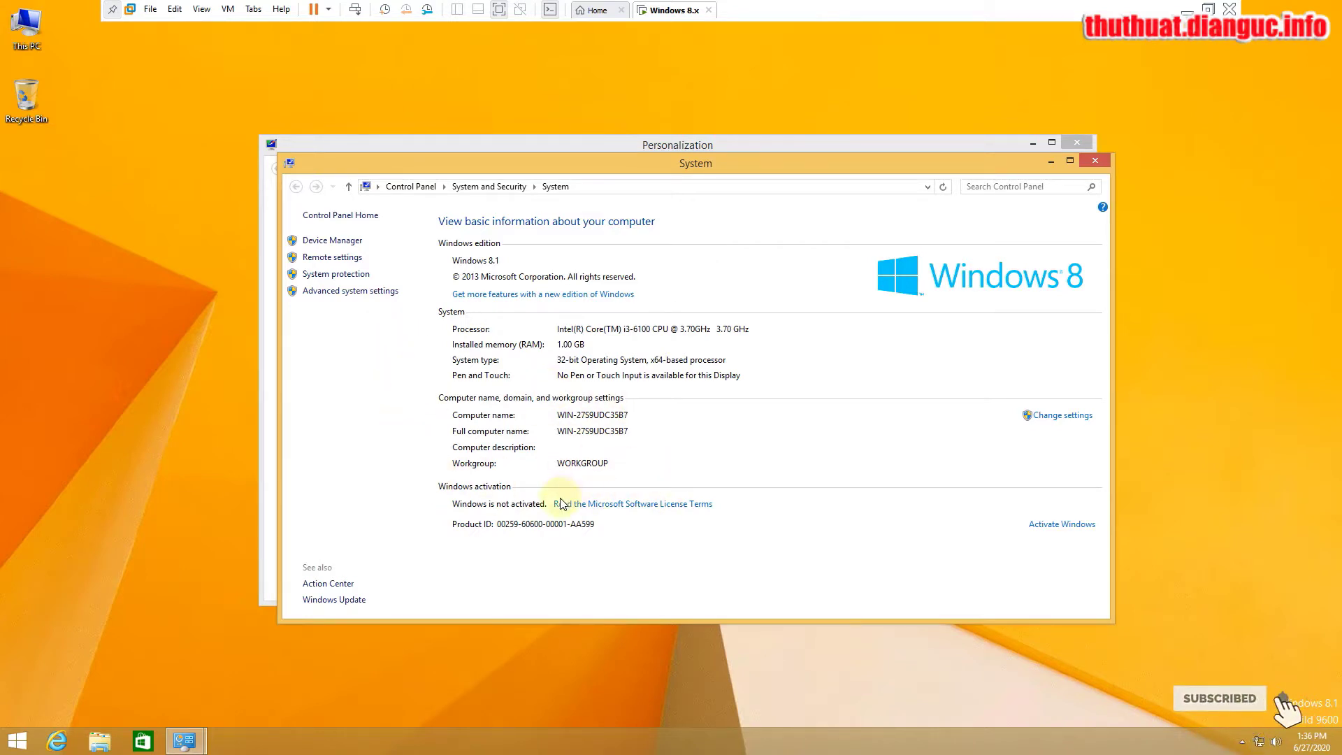
click(1099, 163)
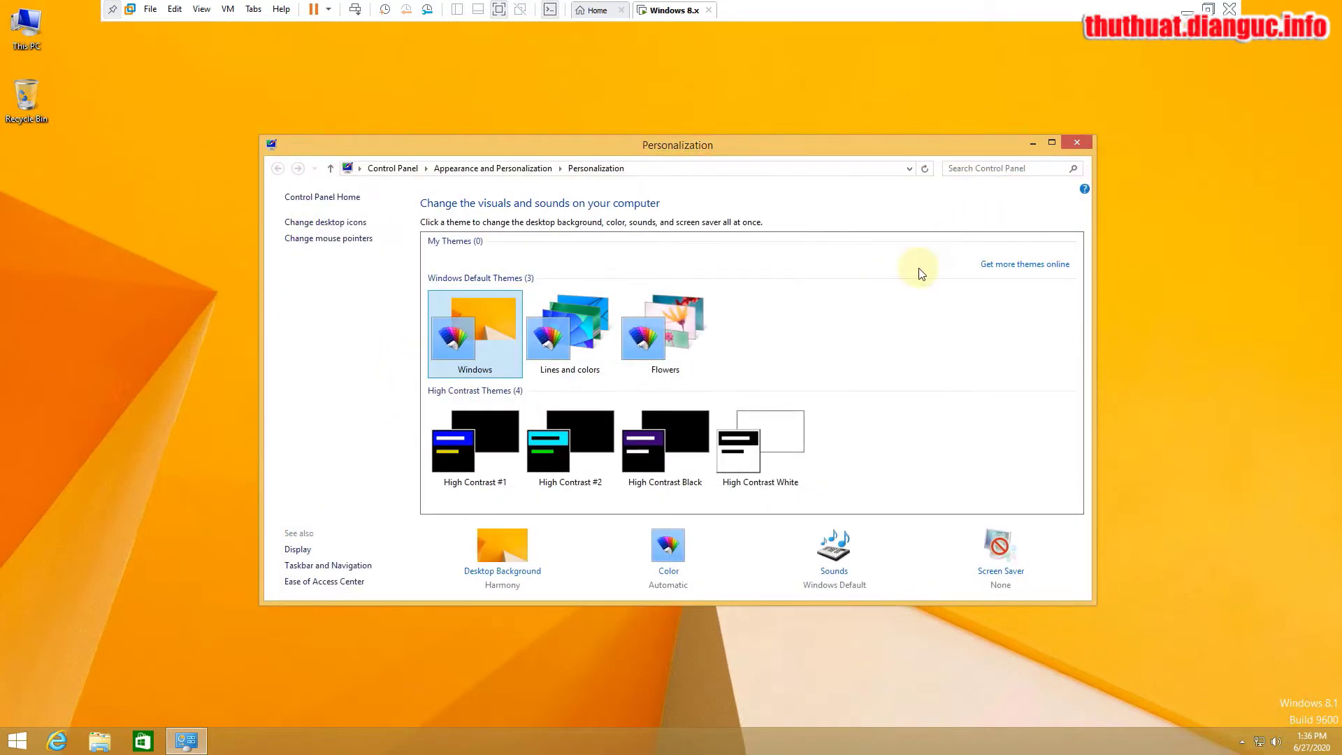
click(1075, 144)
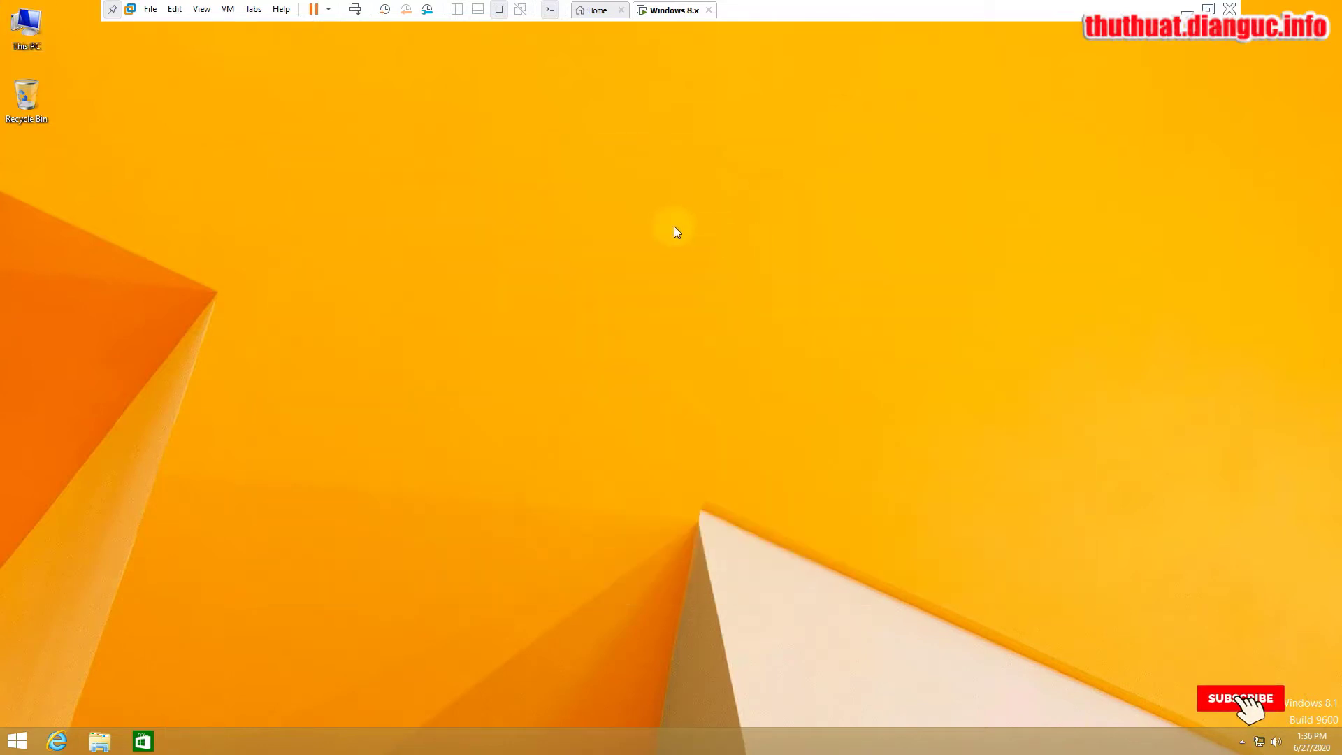